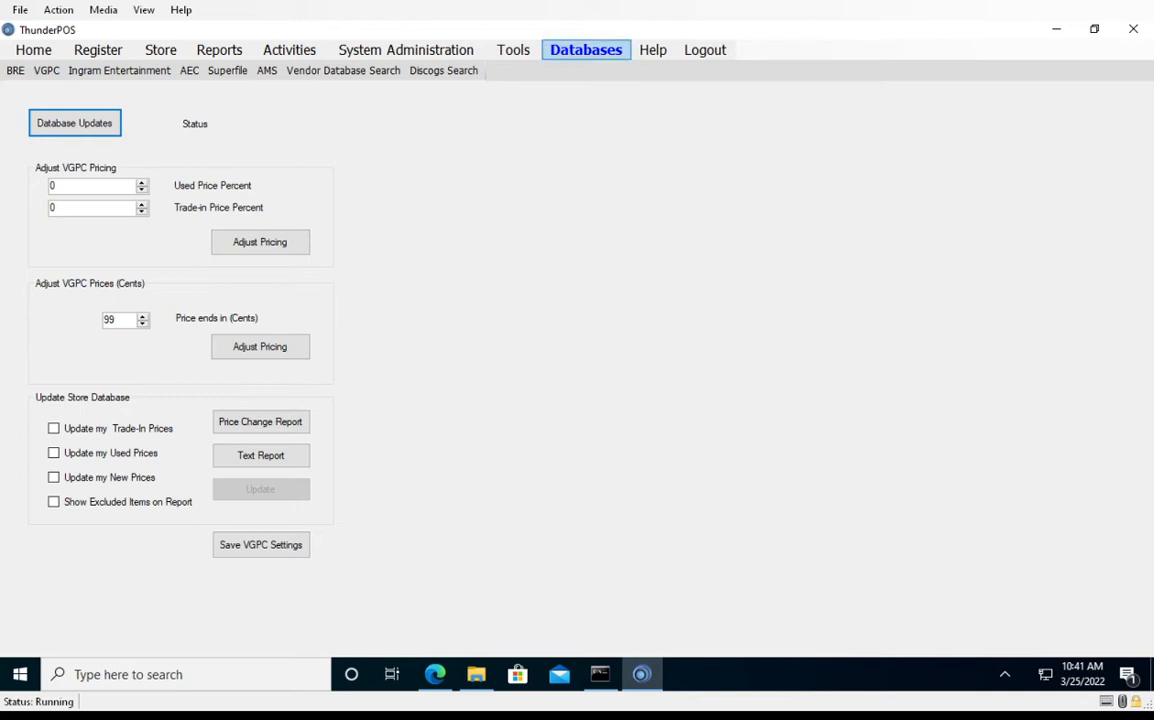
Check VGPC for a database update and download the available one
left_click(46, 71)
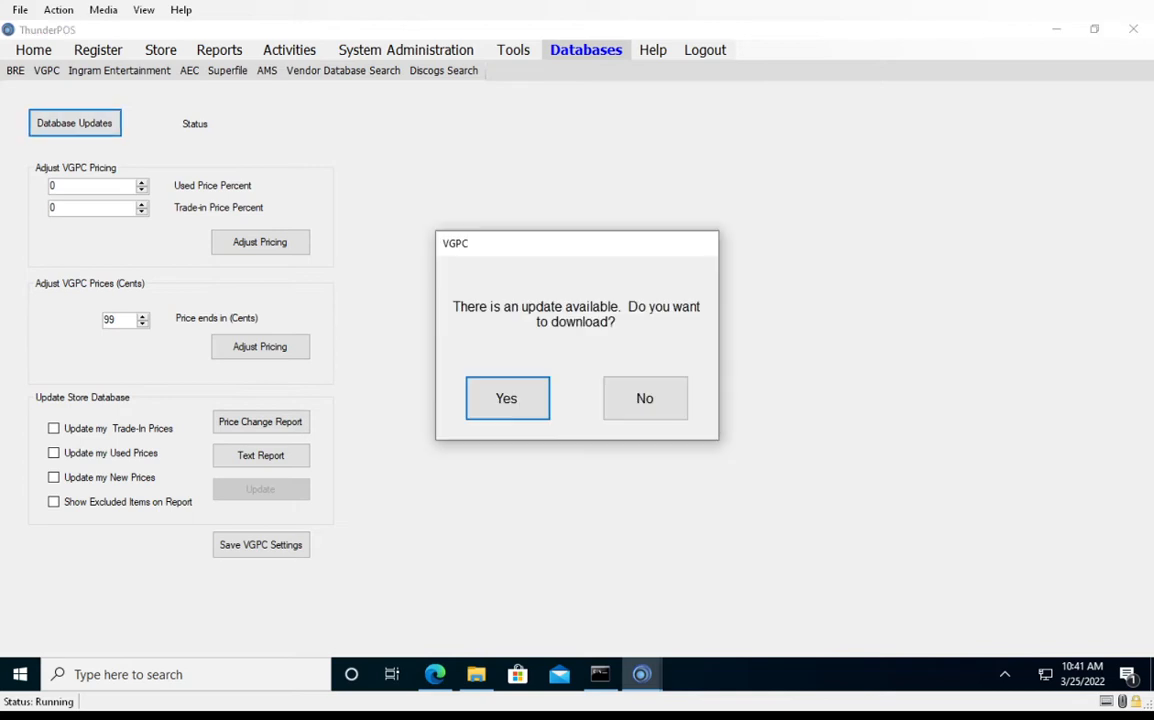
left_click(507, 398)
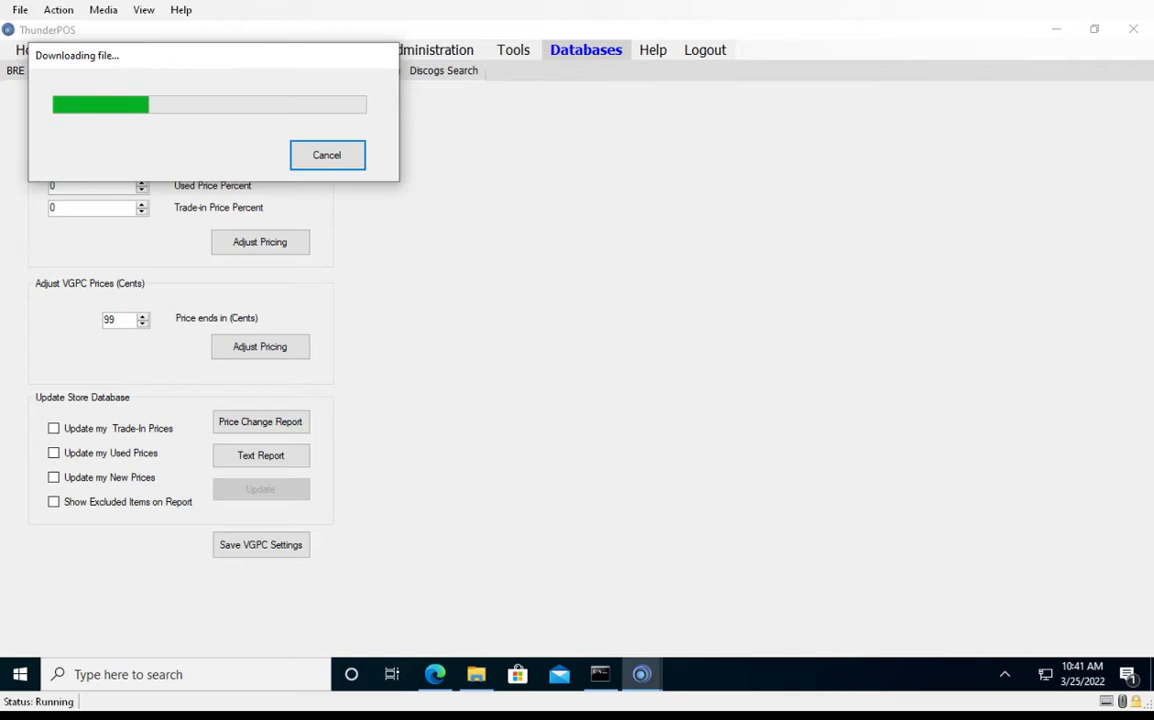
left_click_drag(213, 56, 666, 153)
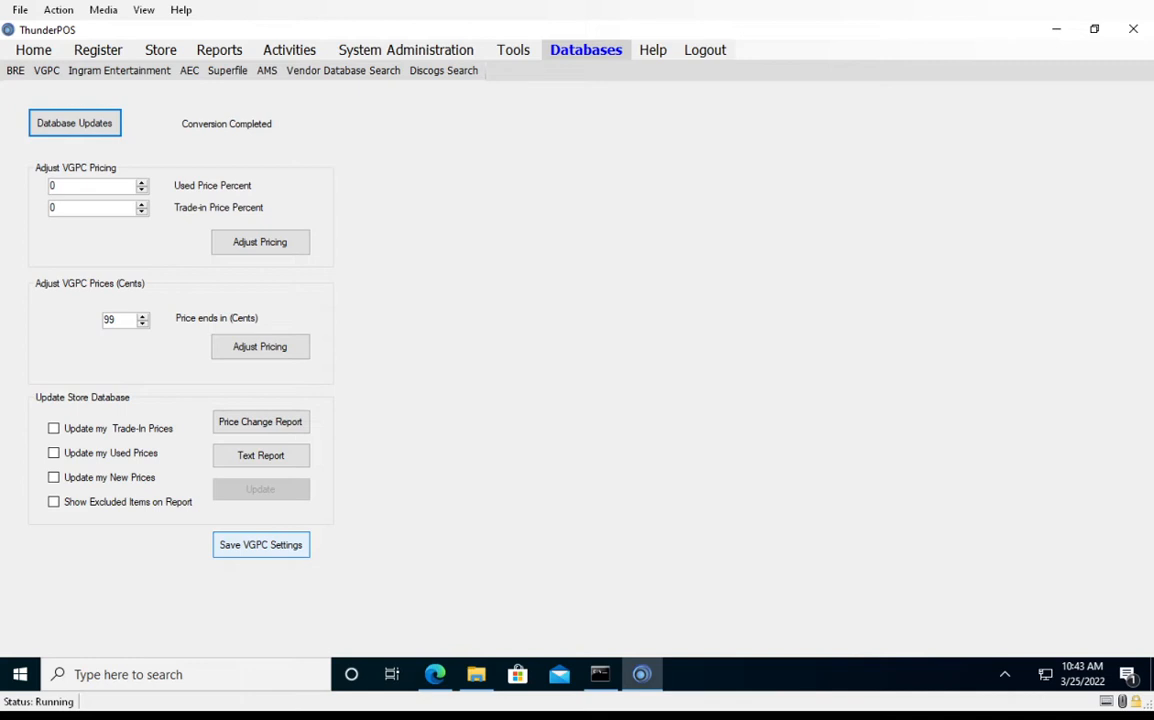
In the Vendor Databases settings, enable Quick Import, set VGPC as the first-priority import database, and save
left_click(405, 49)
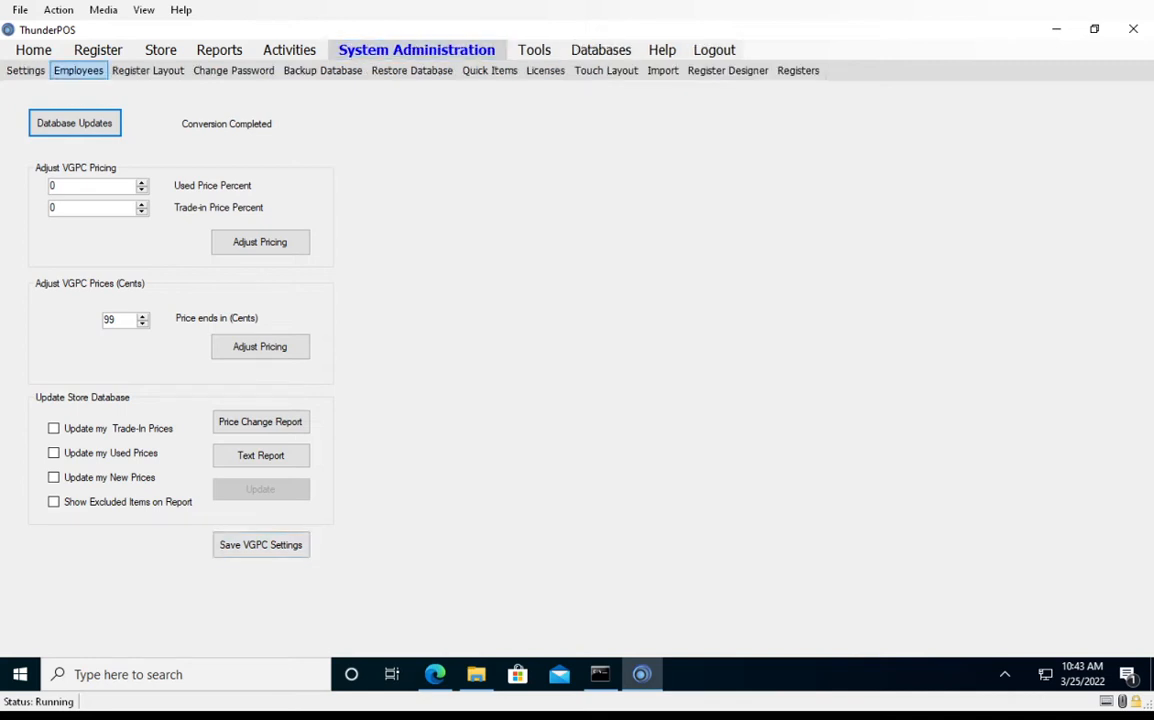
left_click(25, 70)
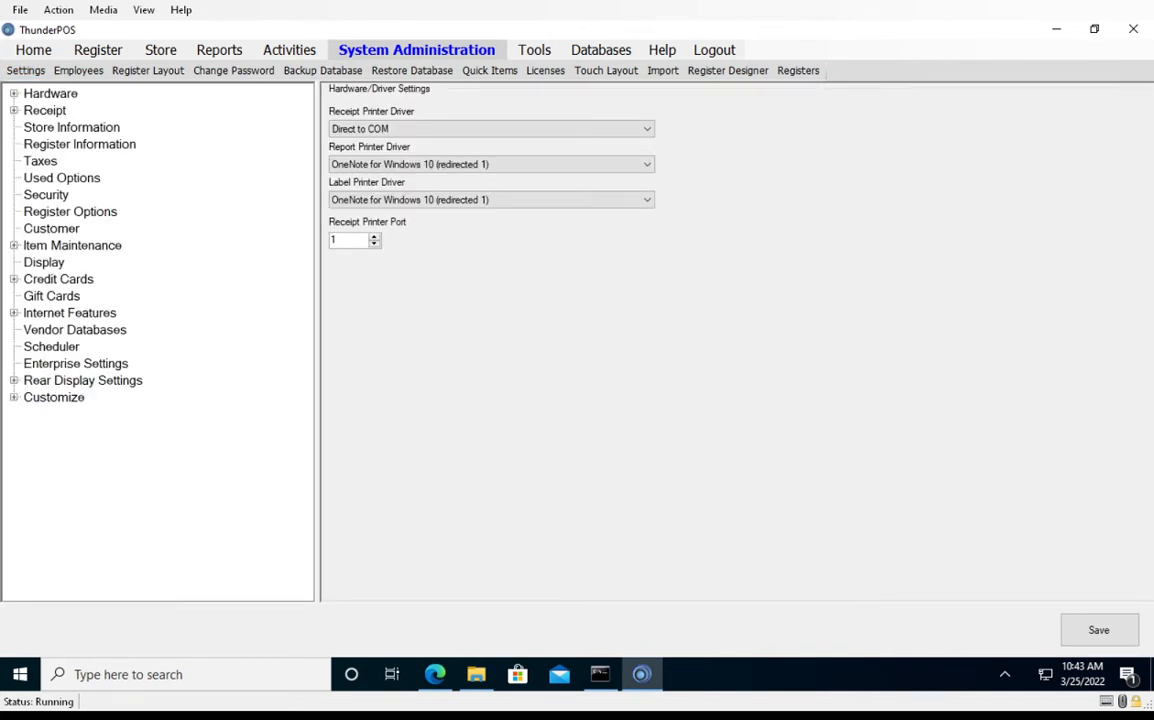
left_click(75, 329)
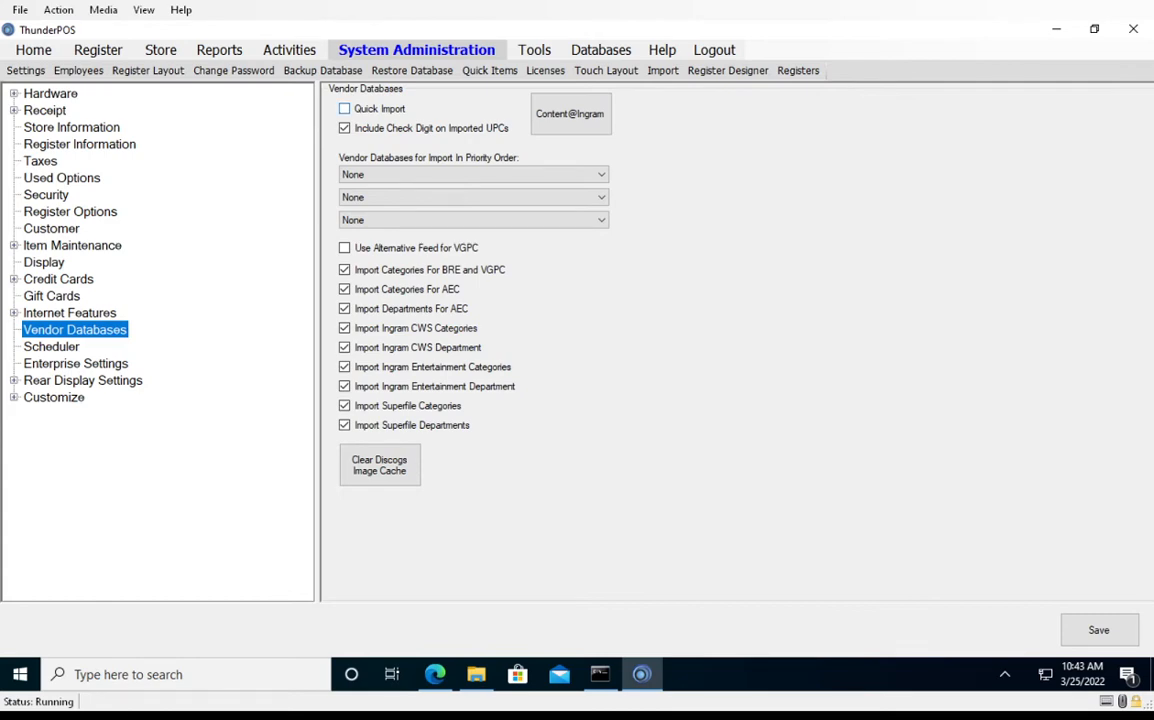
left_click(344, 108)
left_click(473, 174)
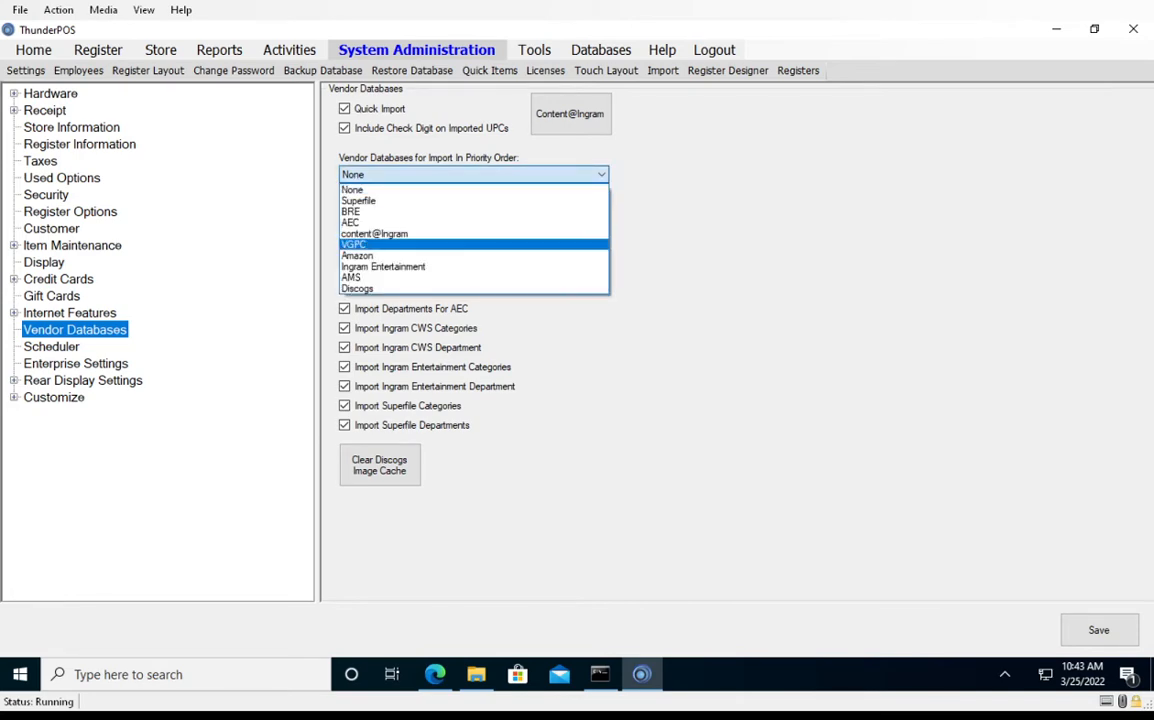
left_click(400, 244)
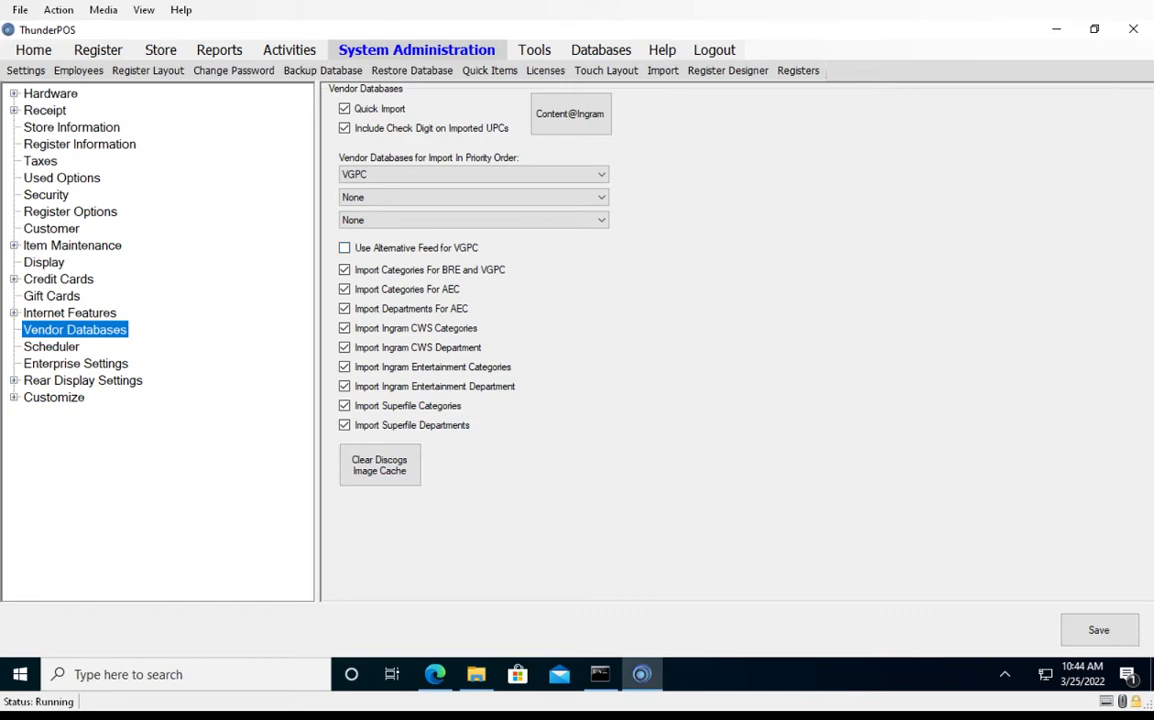
left_click(1099, 629)
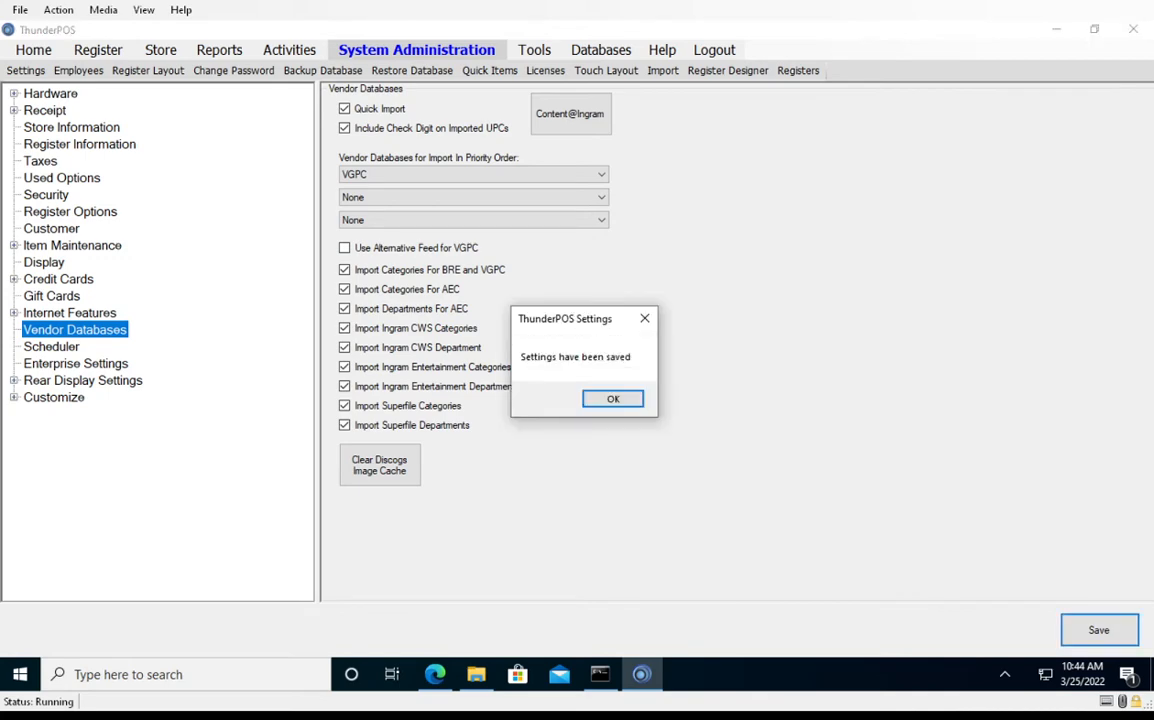
key("Return")
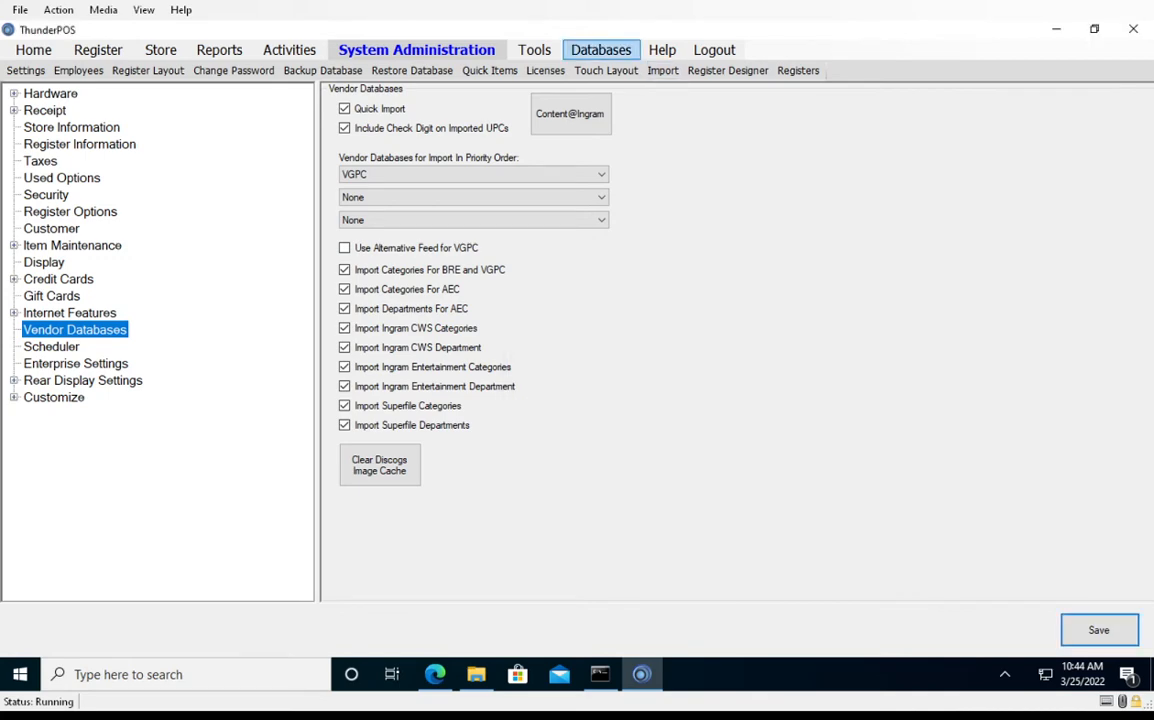
Search the VGPC vendor database for the Kamigawa category and go to the second page of results
left_click(601, 49)
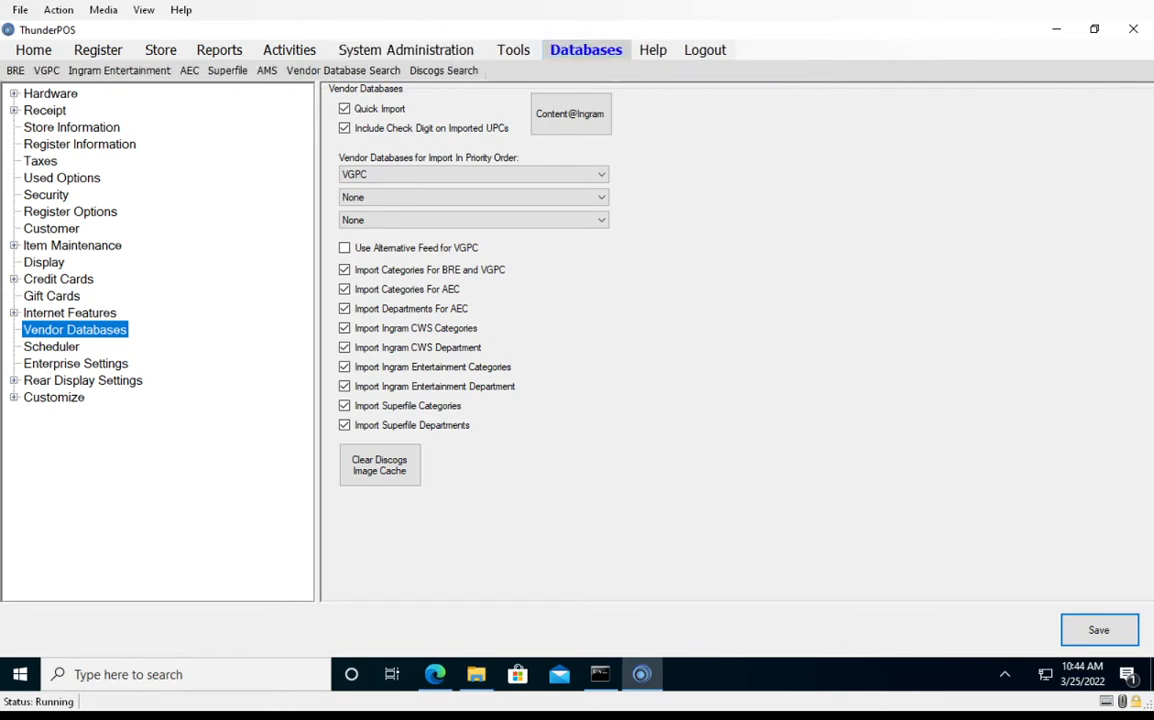
left_click(343, 70)
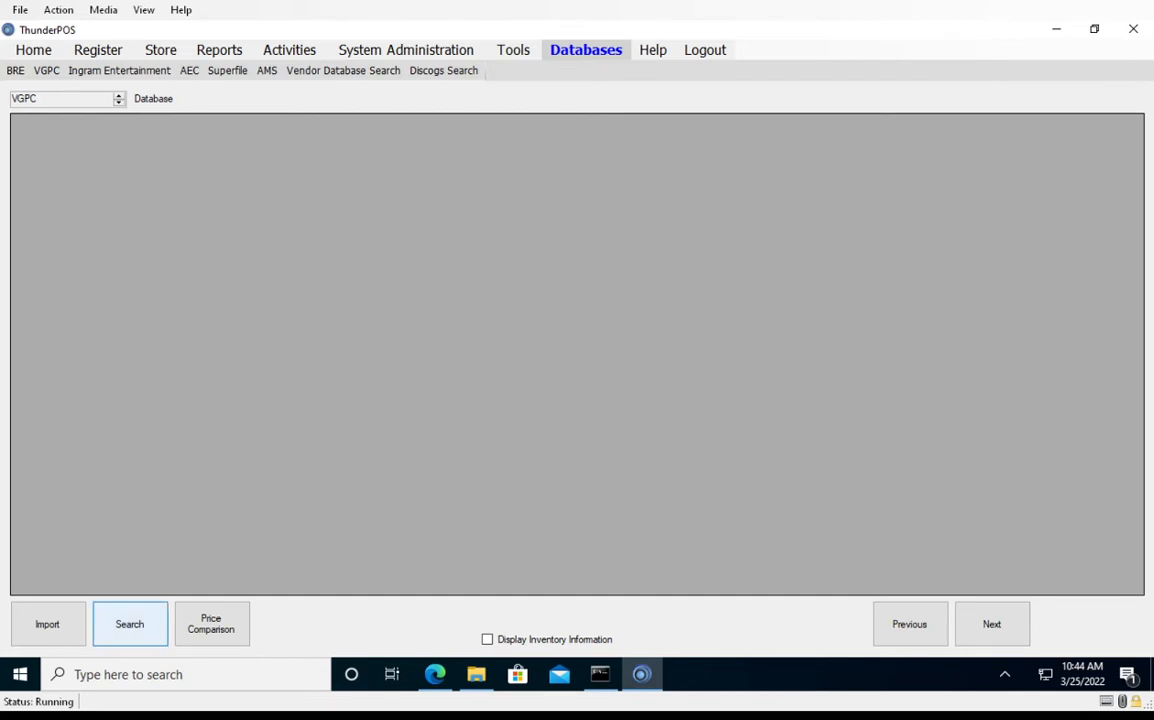
left_click(129, 624)
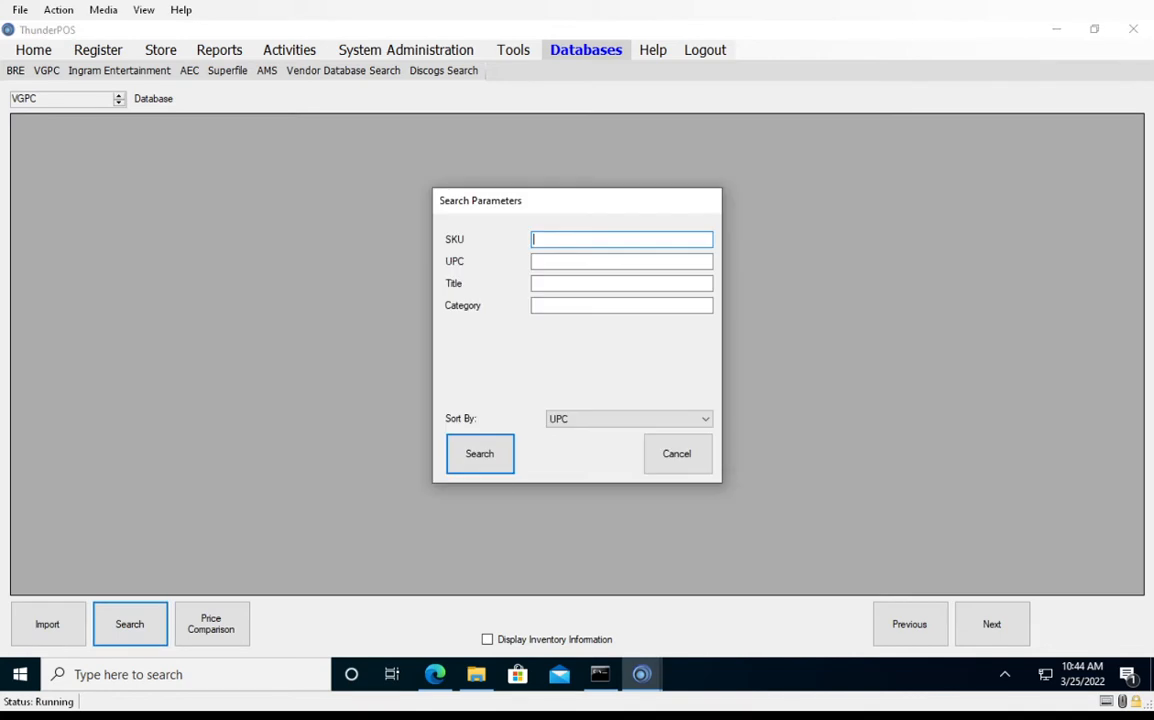
left_click(621, 306)
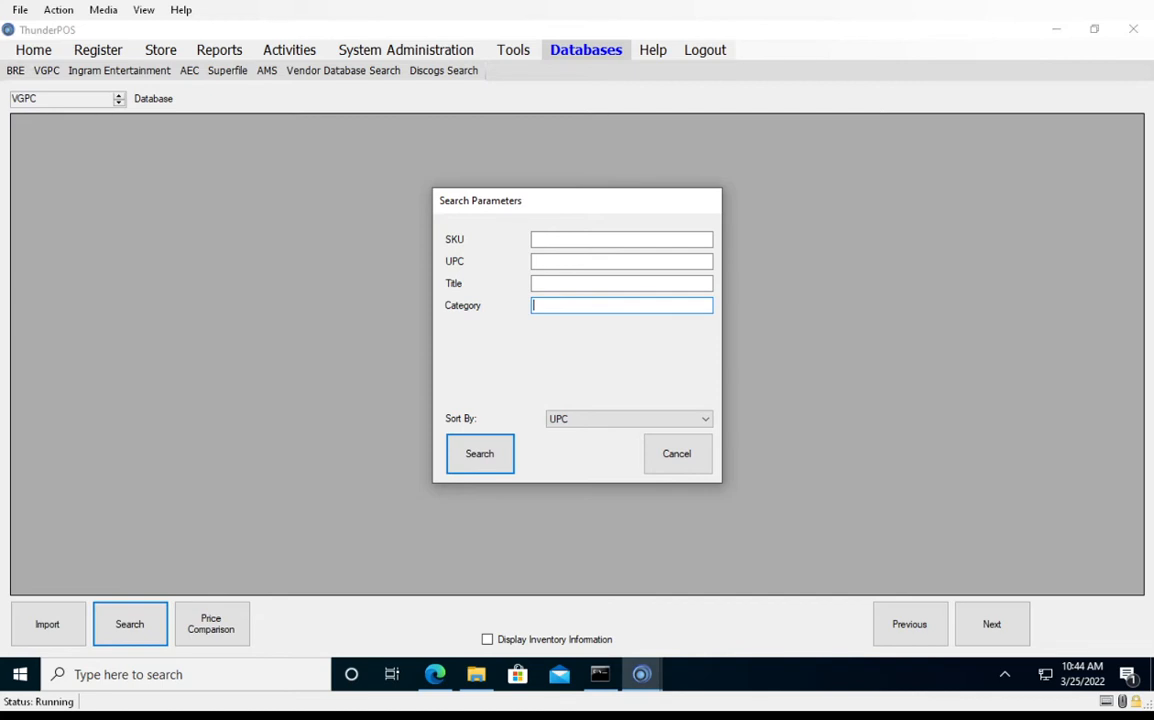
type("Gamecube")
key("Return")
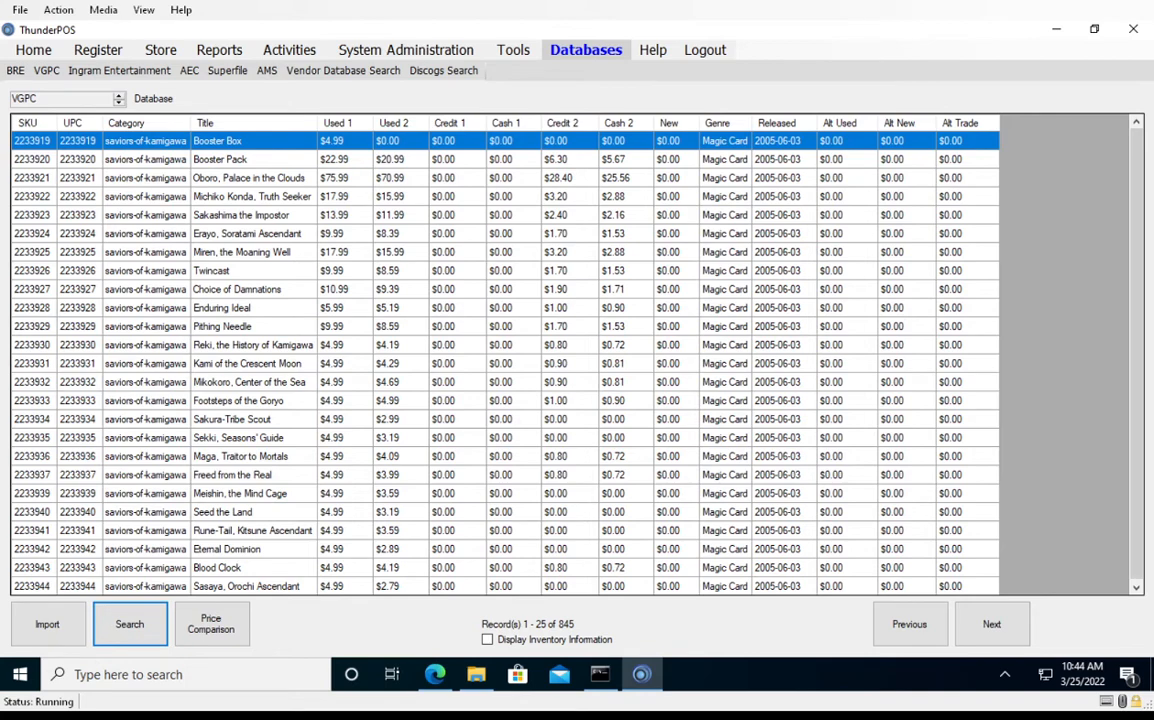
left_click(505, 326)
scroll(505, 326, "down", 1)
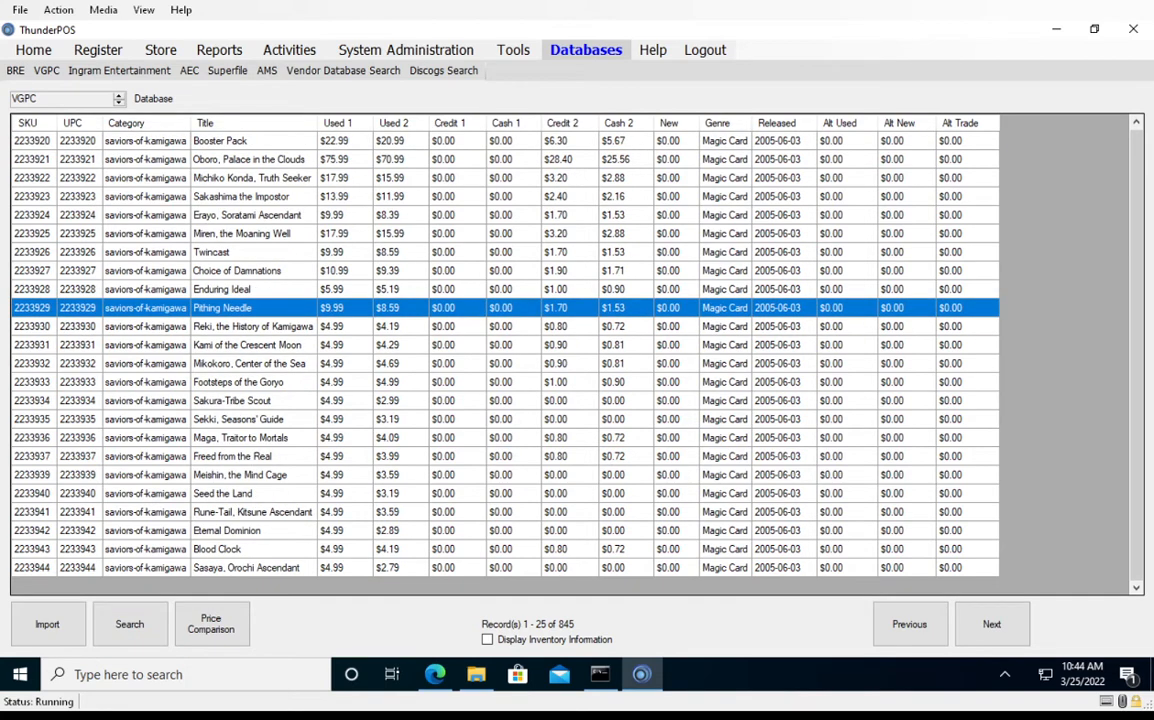
left_click(991, 624)
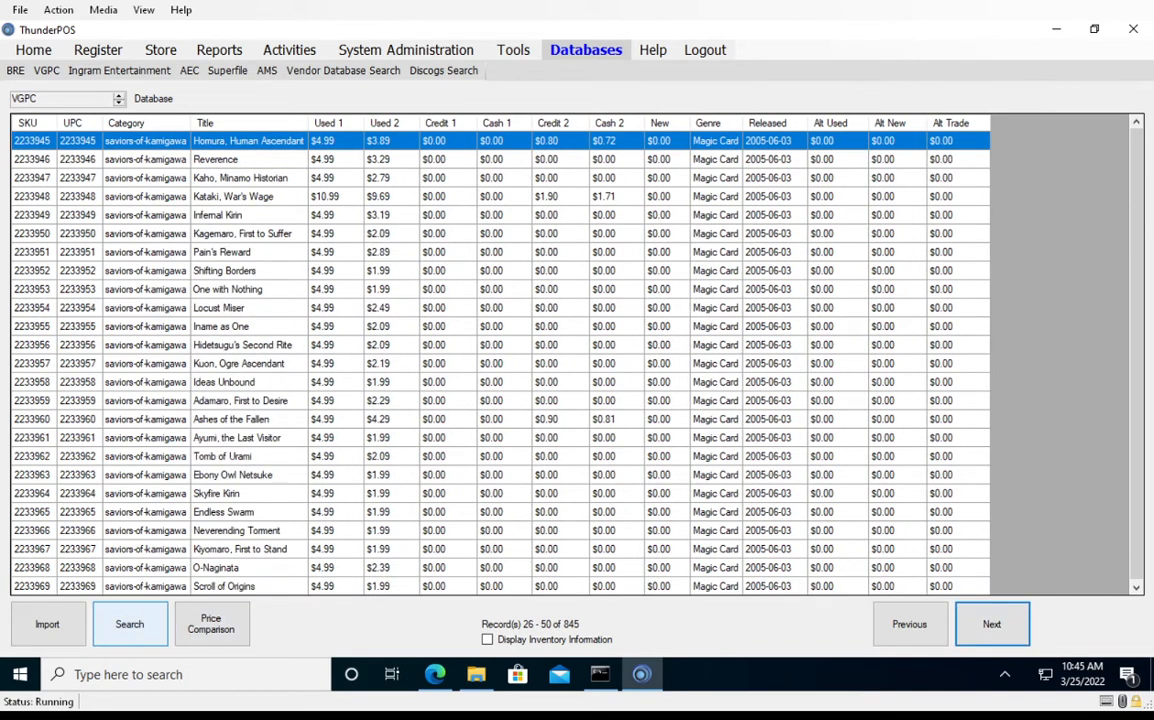
Search the VGPC database by the category "neon"
left_click(130, 624)
left_click(621, 306)
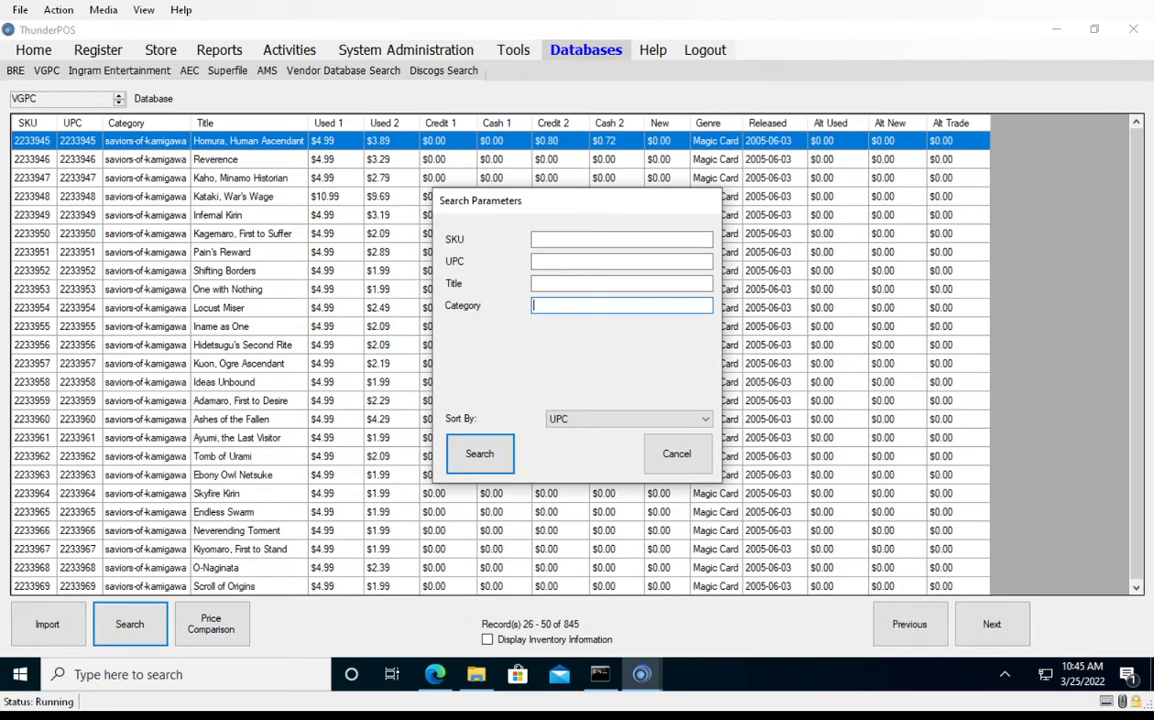
type("neon")
key("Return")
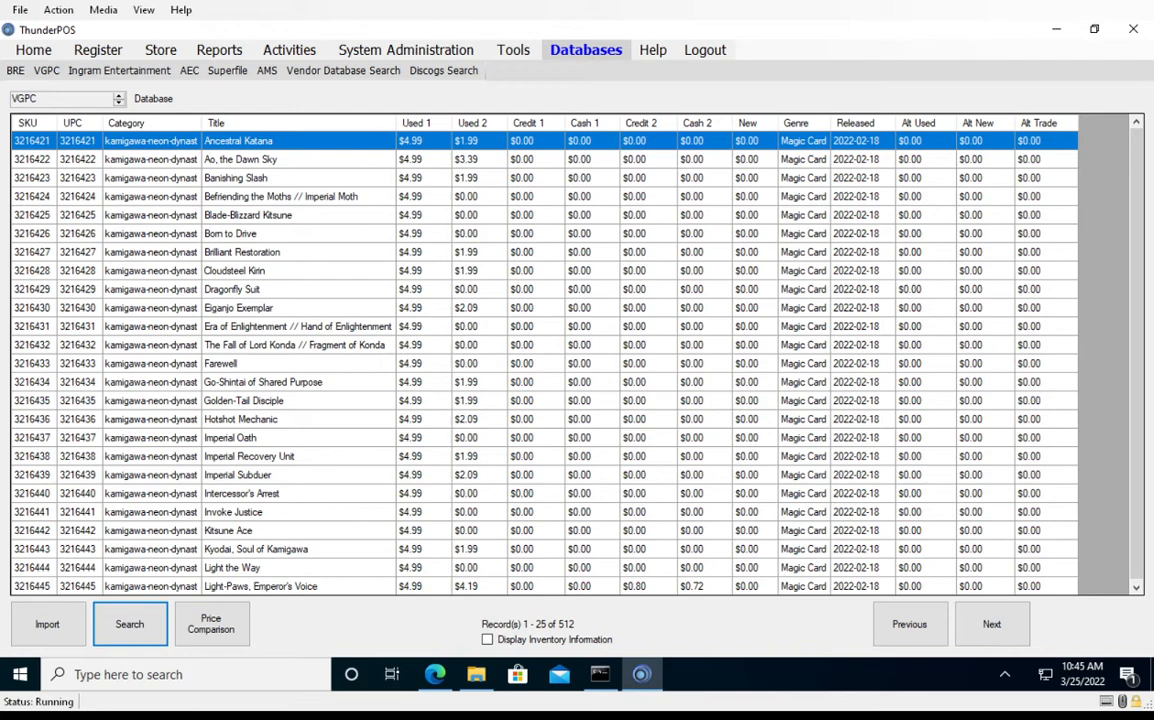
Search the VGPC database by the category "ps4" and page forward to records 126 - 150
left_click(130, 624)
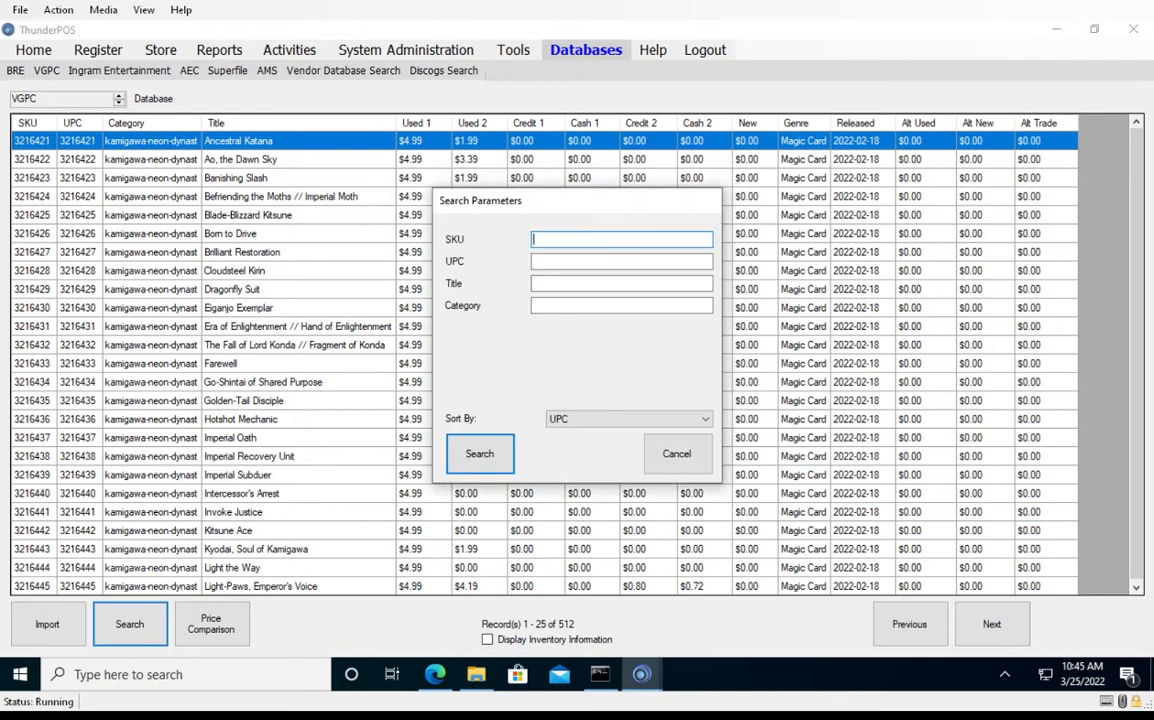
left_click(621, 305)
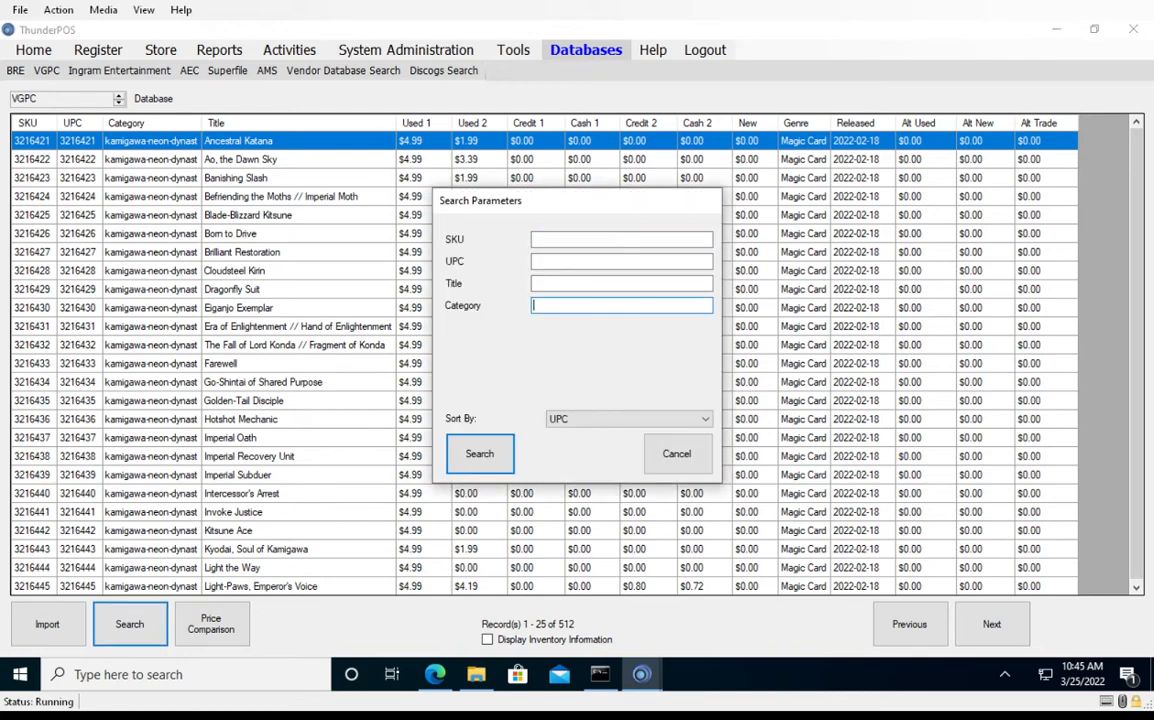
type("ps4")
key("Return")
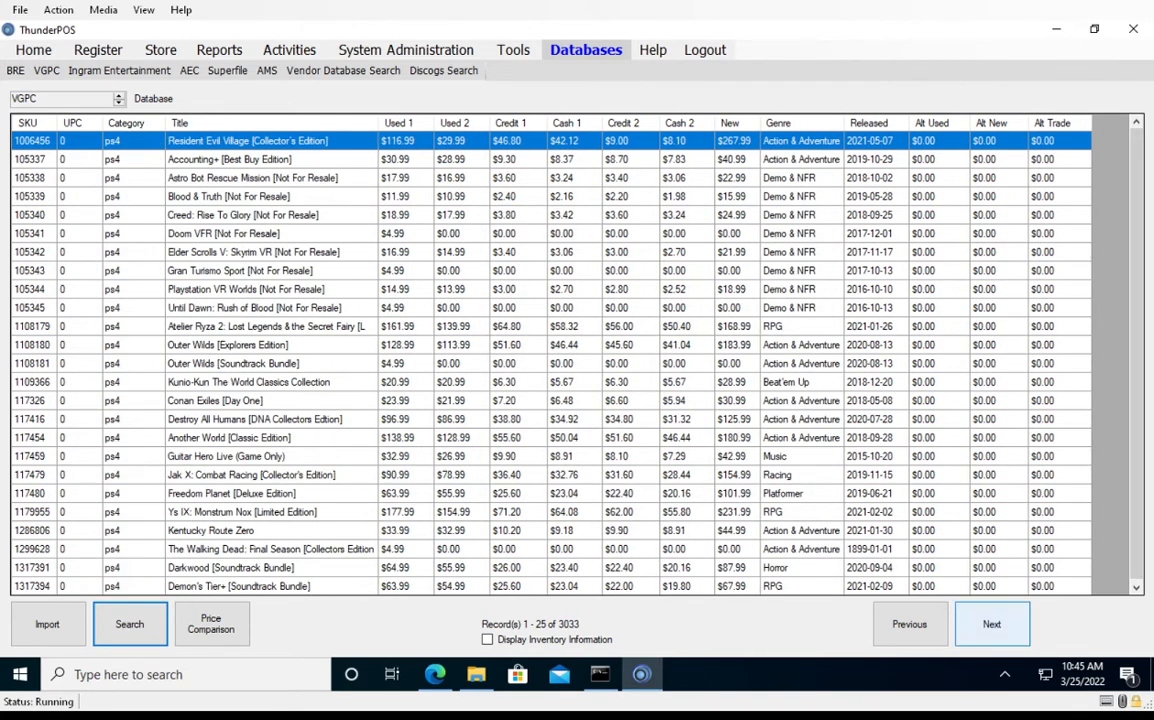
left_click(991, 624)
left_click(991, 624)
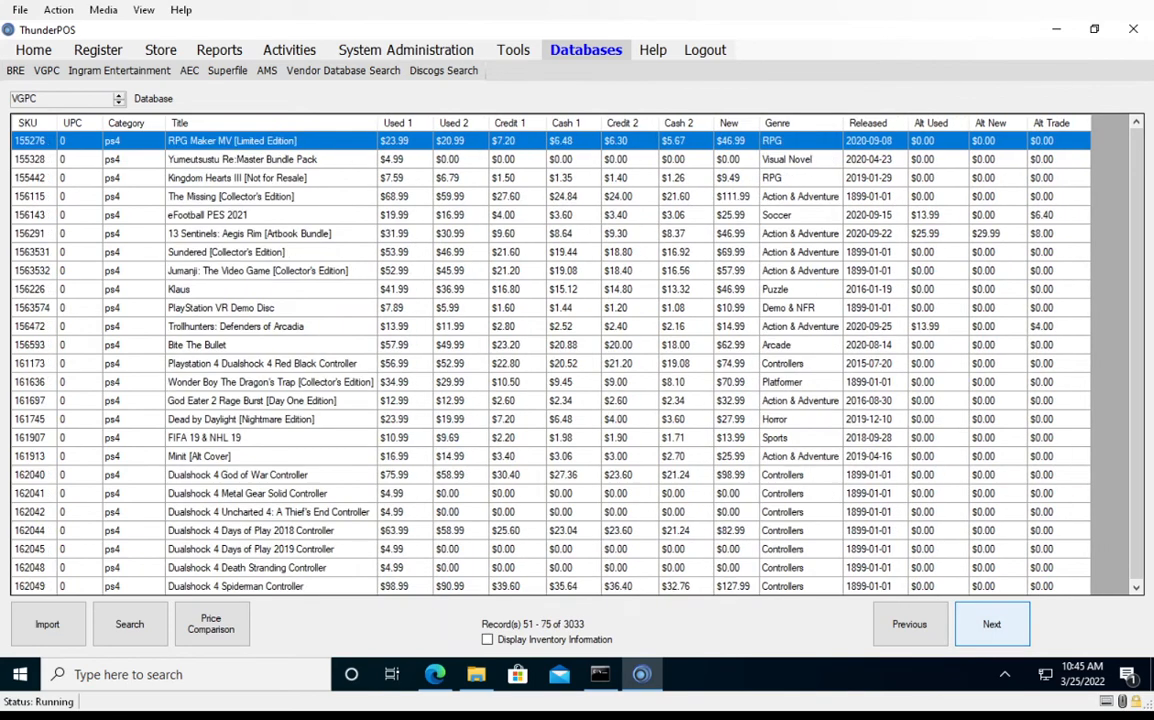
left_click(991, 624)
left_click(991, 624)
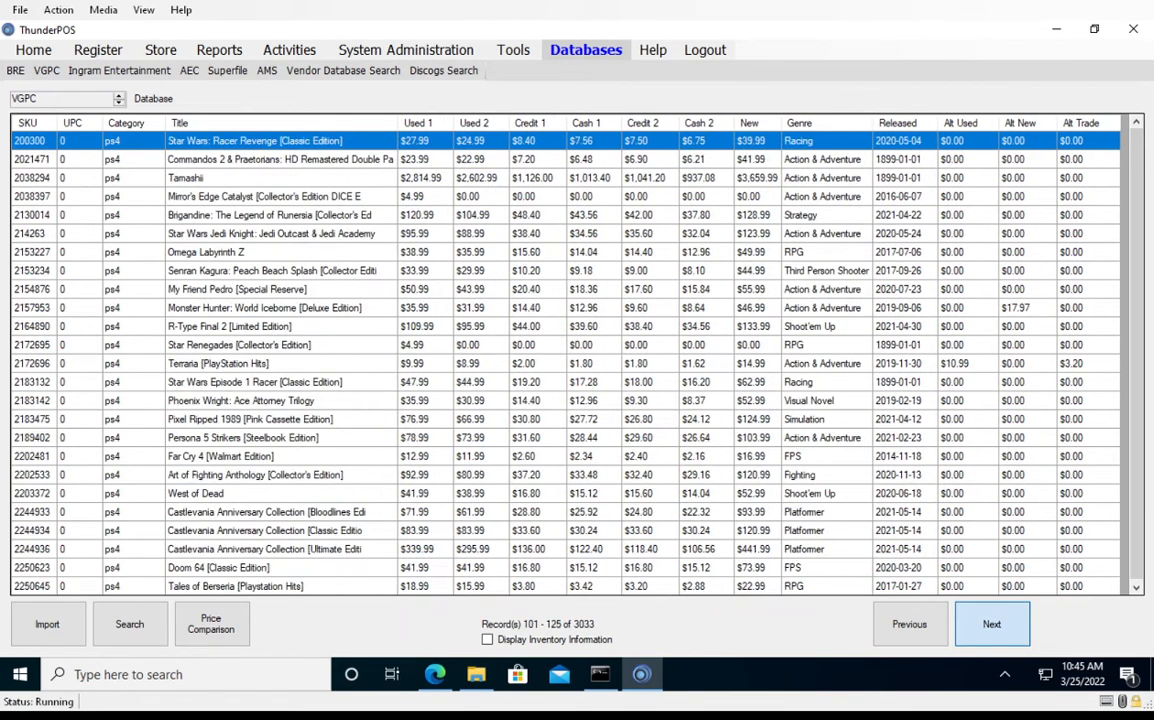
left_click(991, 624)
Search the VGPC database for the title "madden" in category "ps4" and select the Madden NFL 19 record
left_click(130, 624)
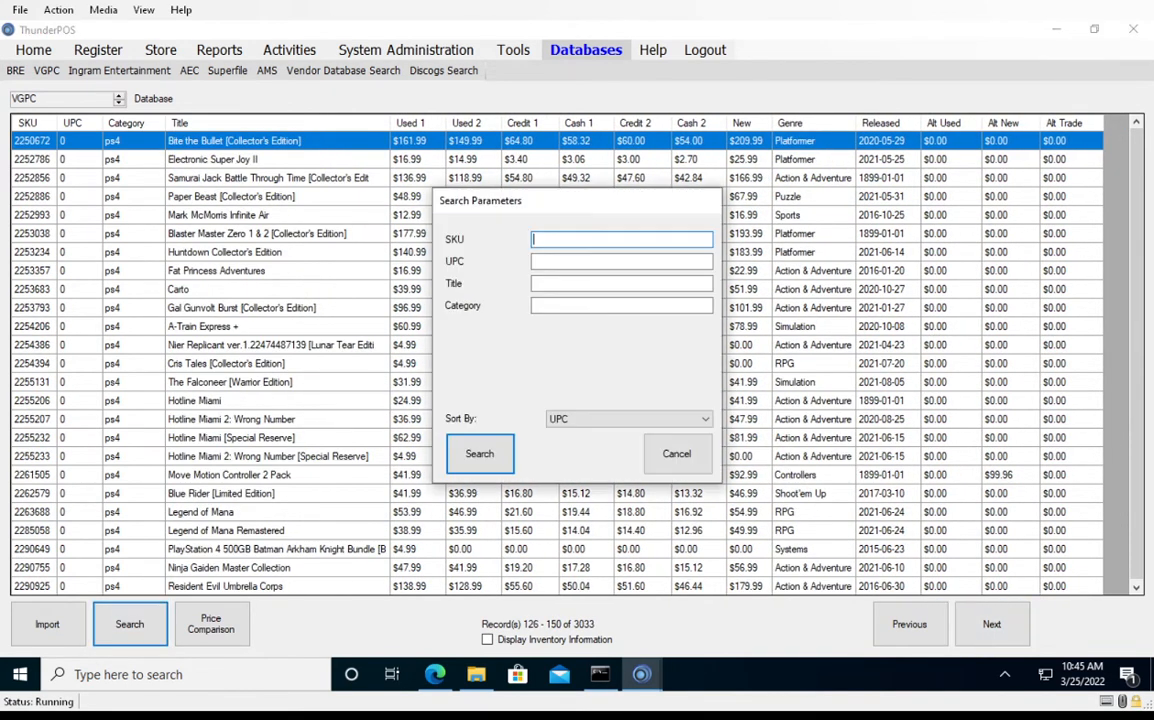
left_click(621, 306)
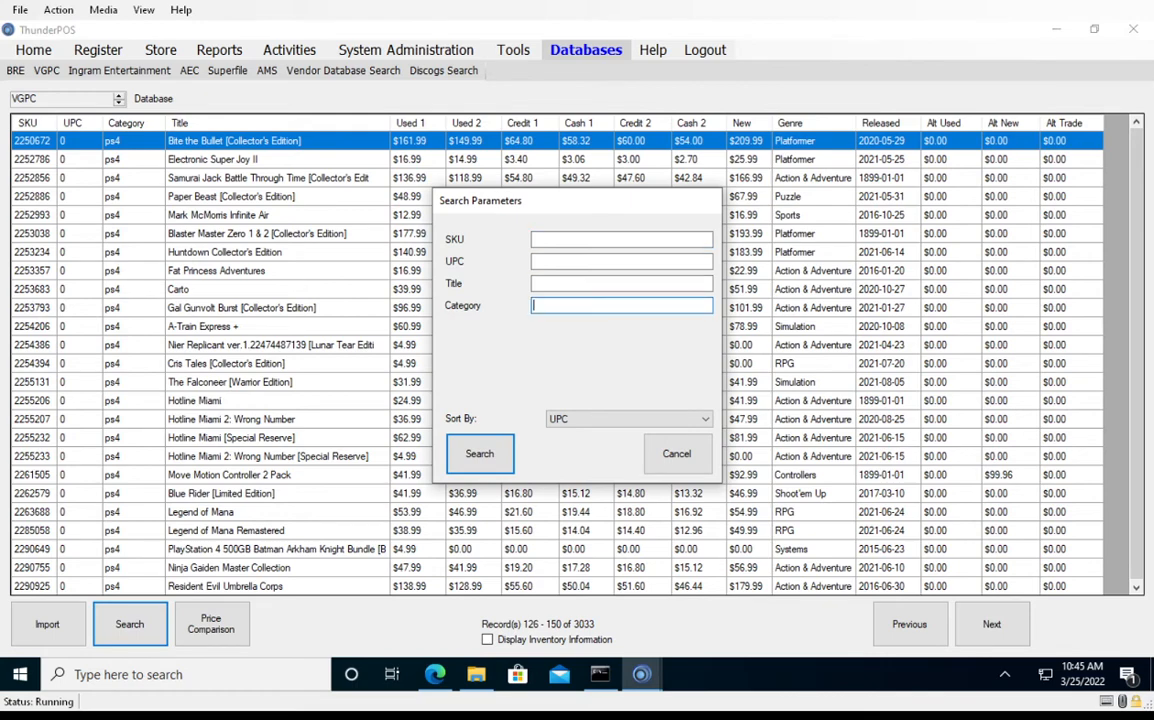
type("ps4")
key("shift+Tab")
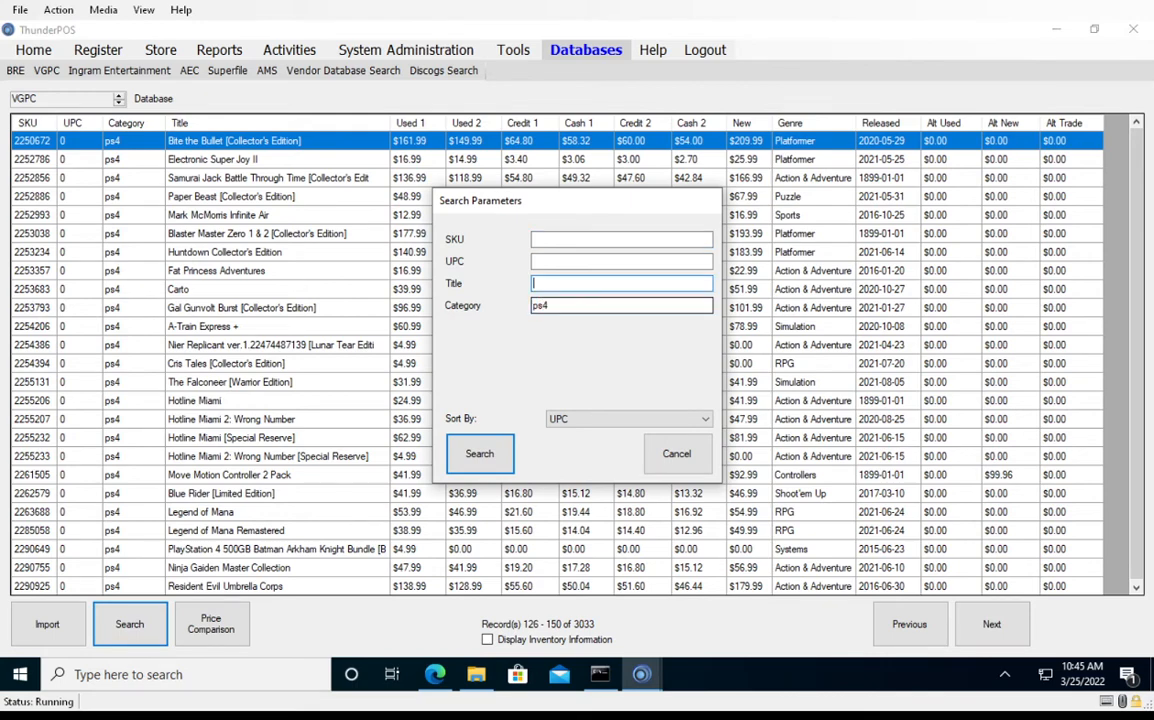
type("madden")
key("Return")
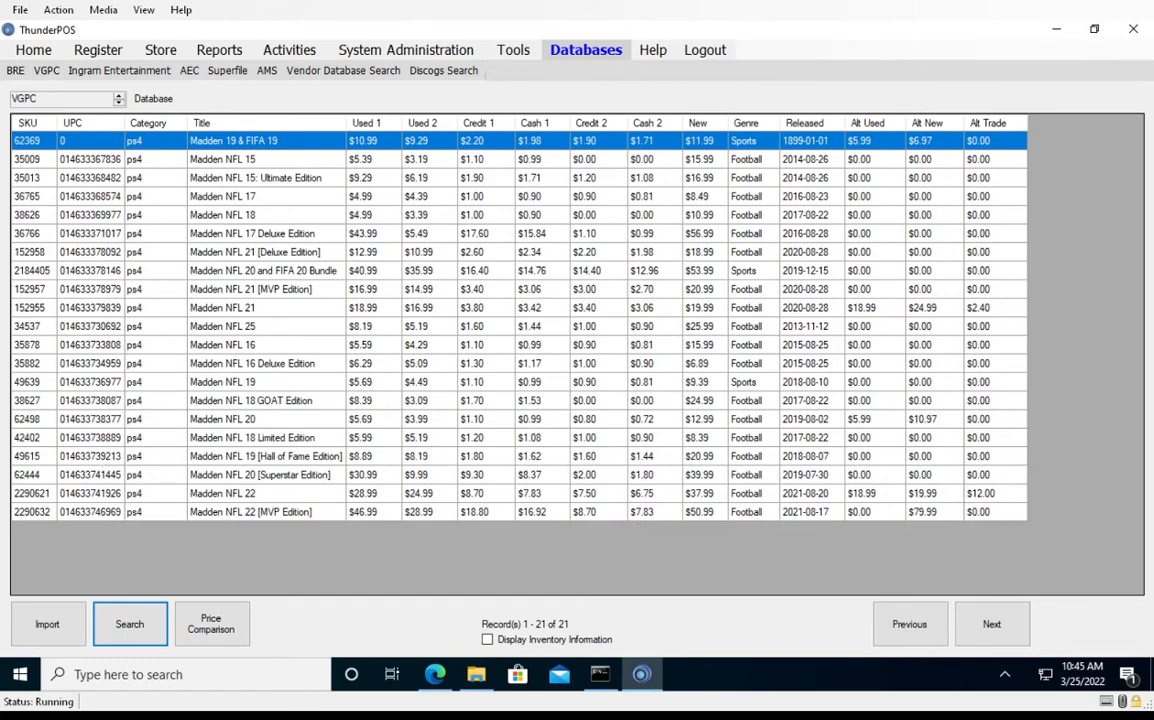
left_click(223, 382)
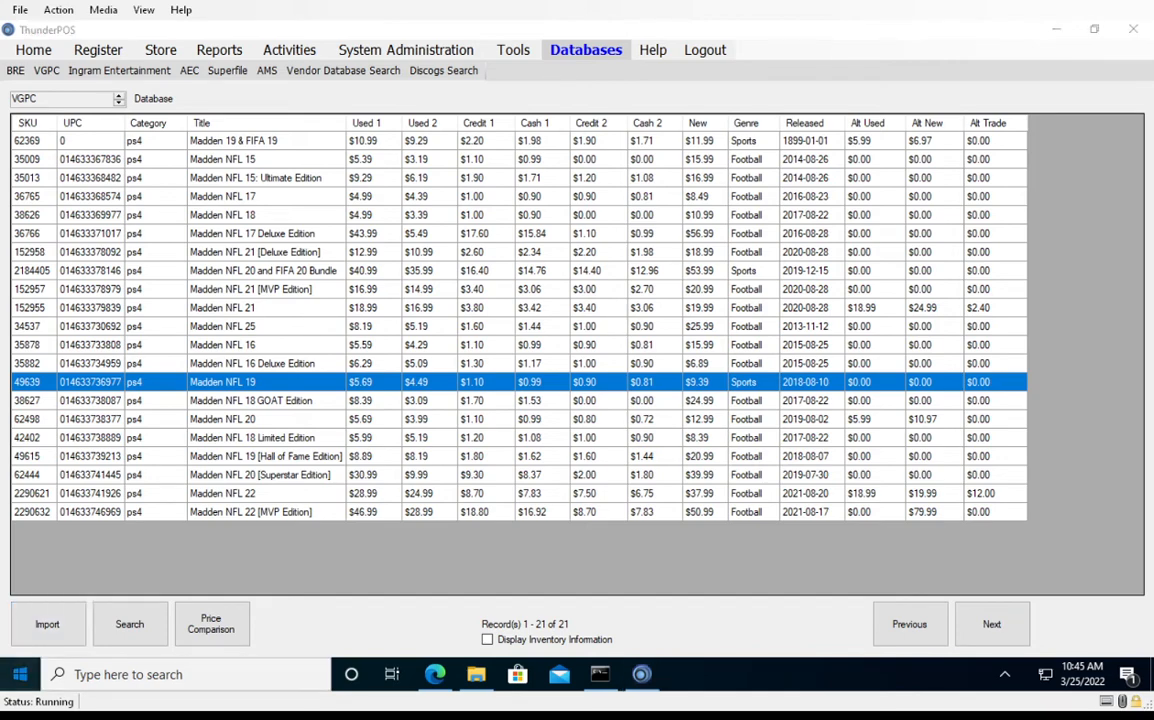
Open Notepad and move its window so the UPC and title columns of the search results stay readable
key("super")
type("notepad")
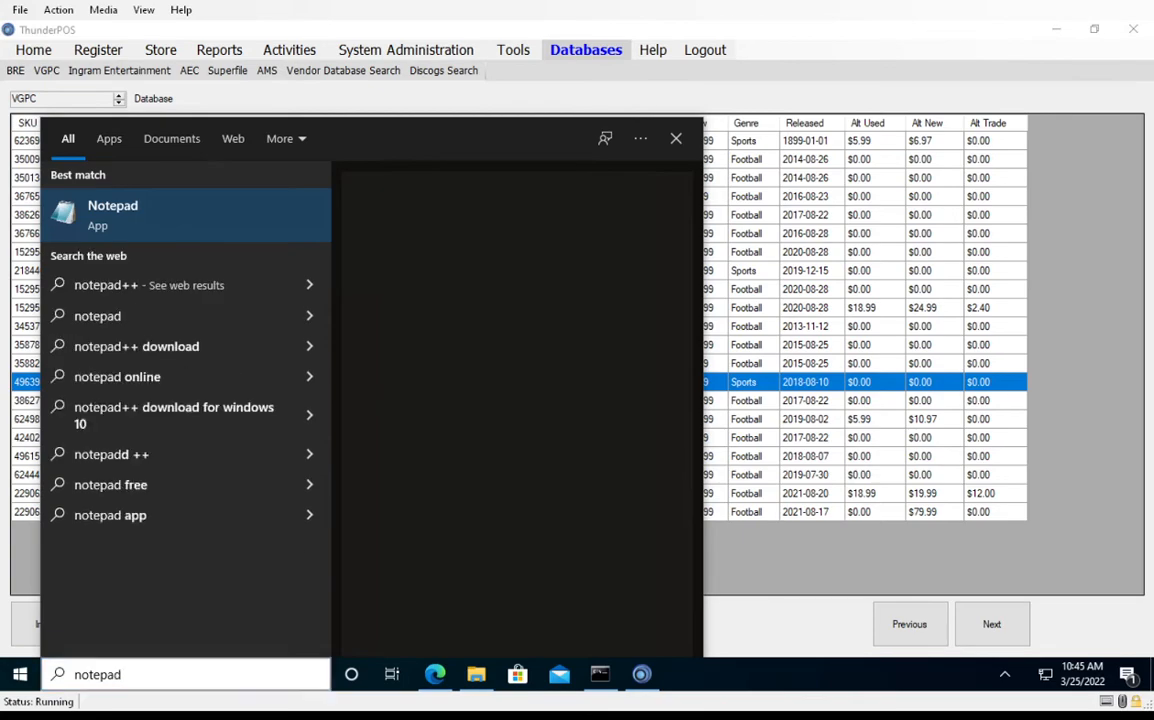
key("Return")
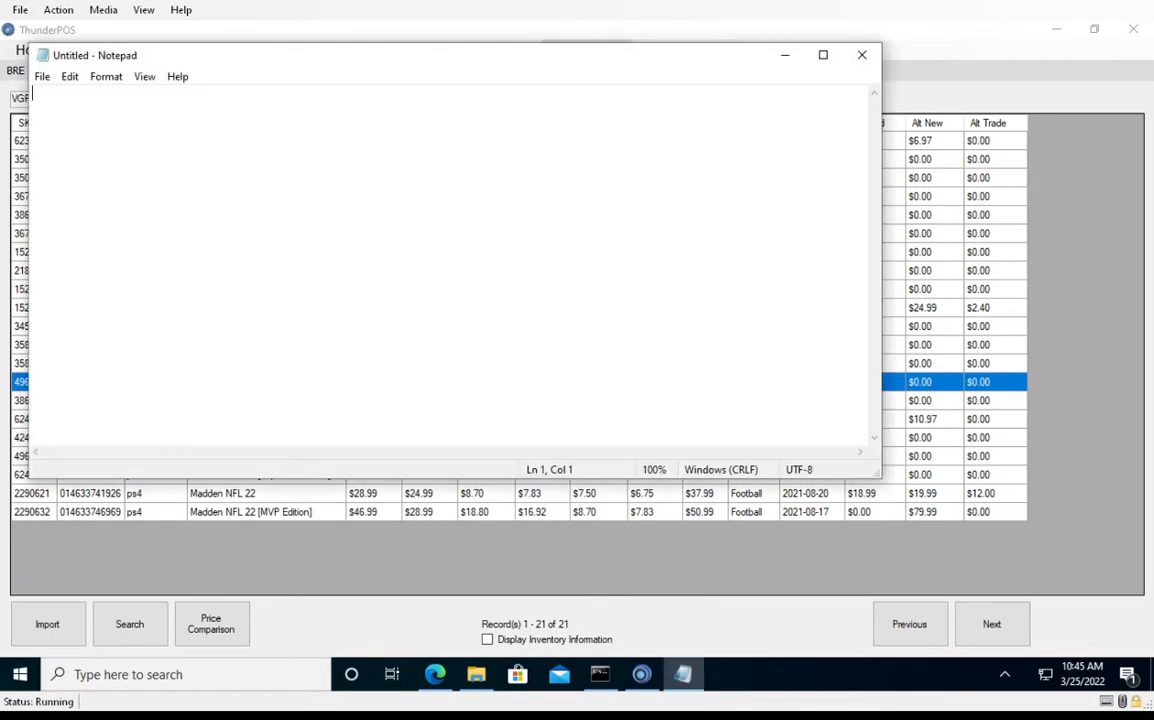
left_click_drag(400, 55, 746, 172)
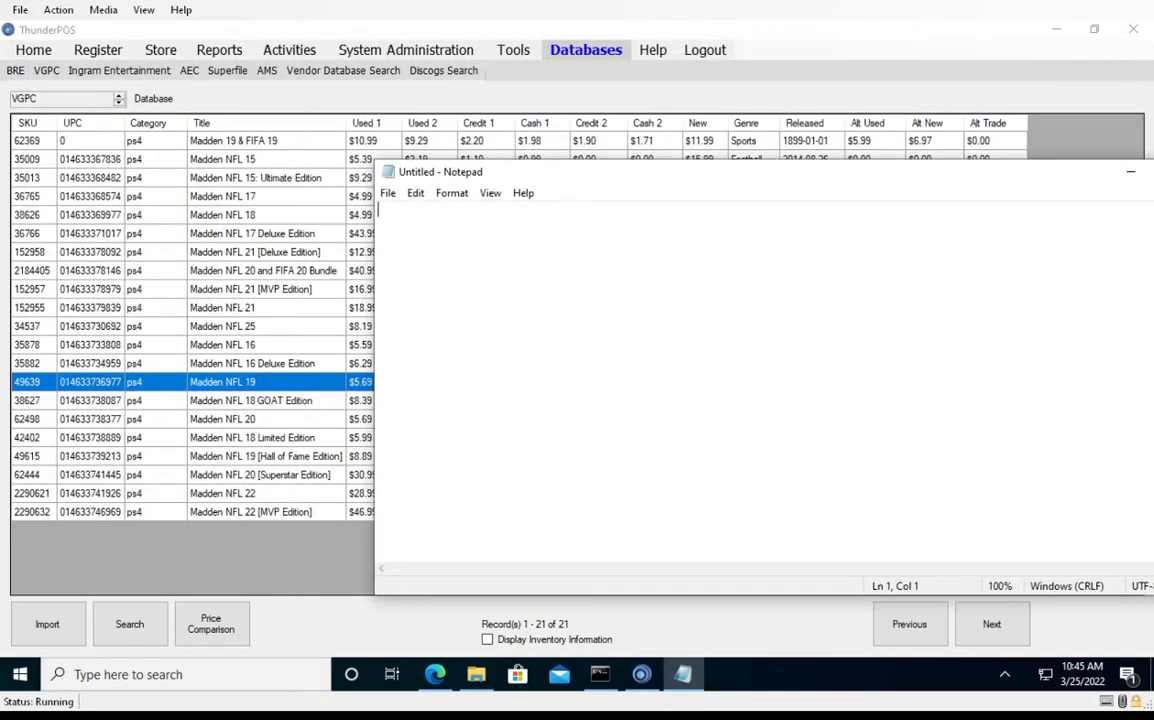
type("014")
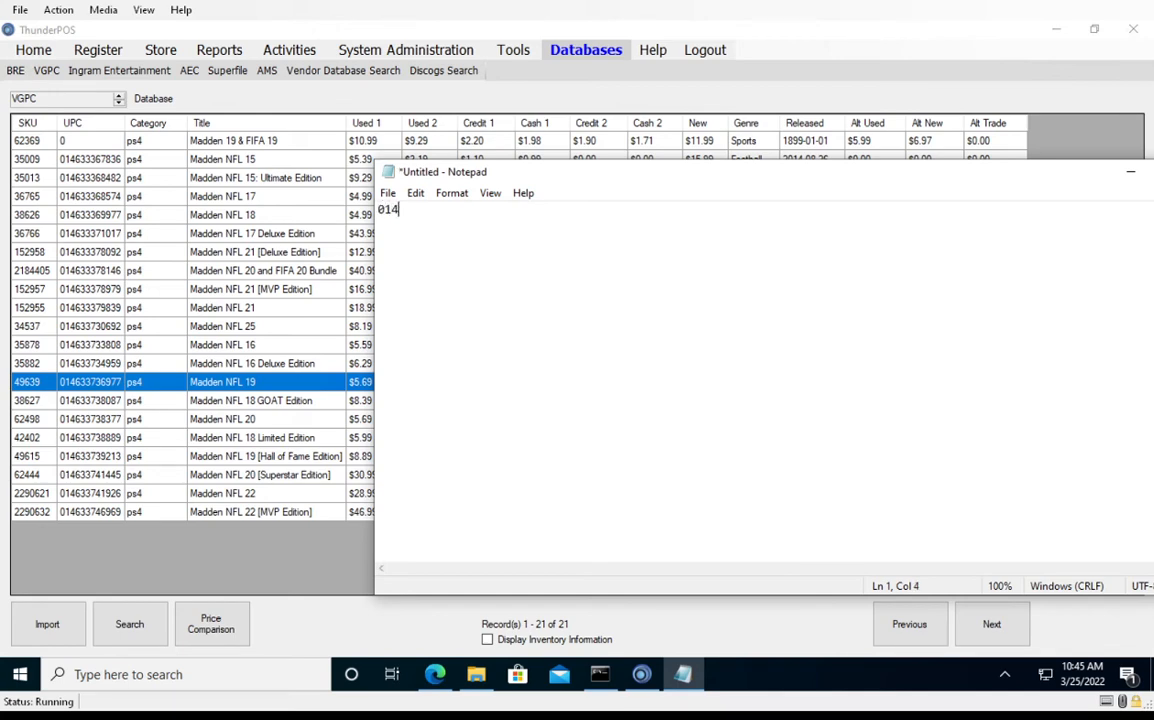
type("633738377")
left_click_drag(461, 210, 378, 210)
right_click(454, 219)
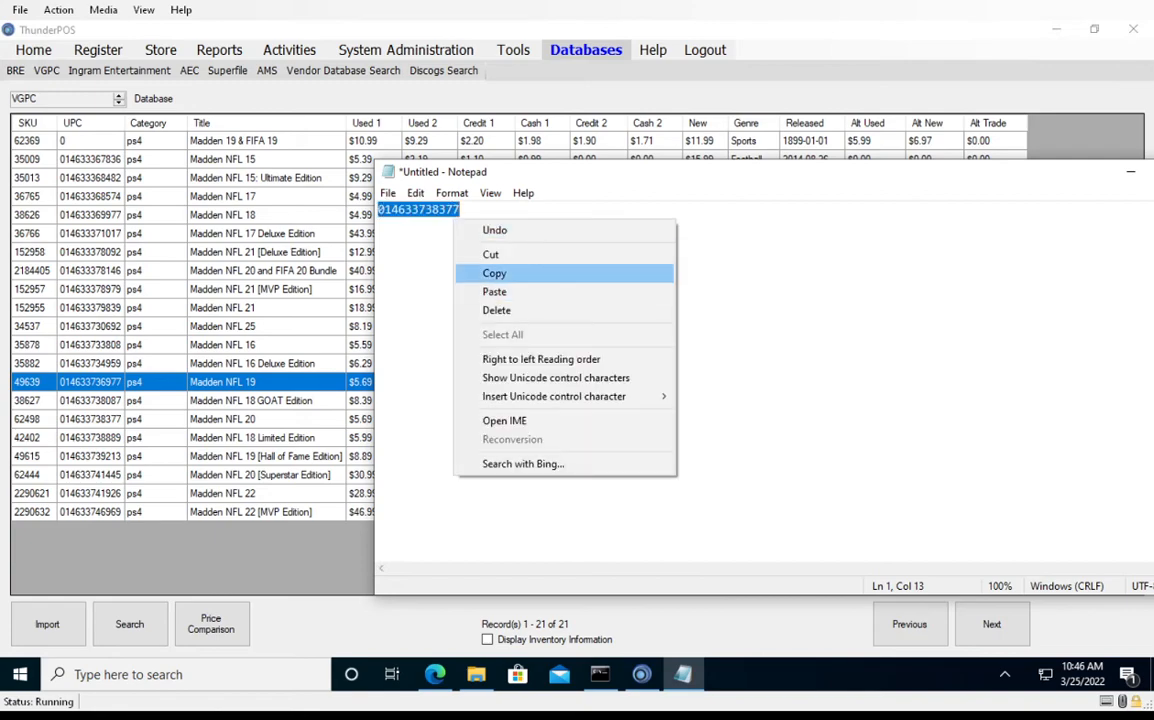
left_click(494, 273)
left_click(641, 674)
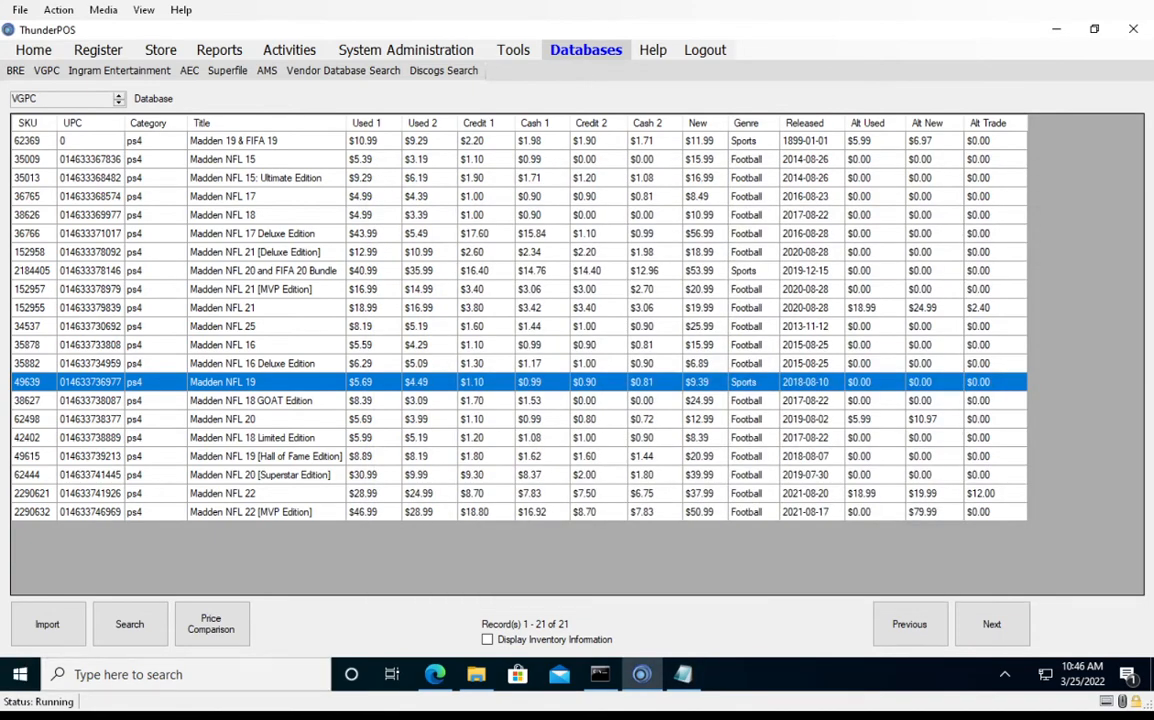
Import the selected Madden NFL 19 record into the store database, save the item, and display the store's item list
left_click(47, 624)
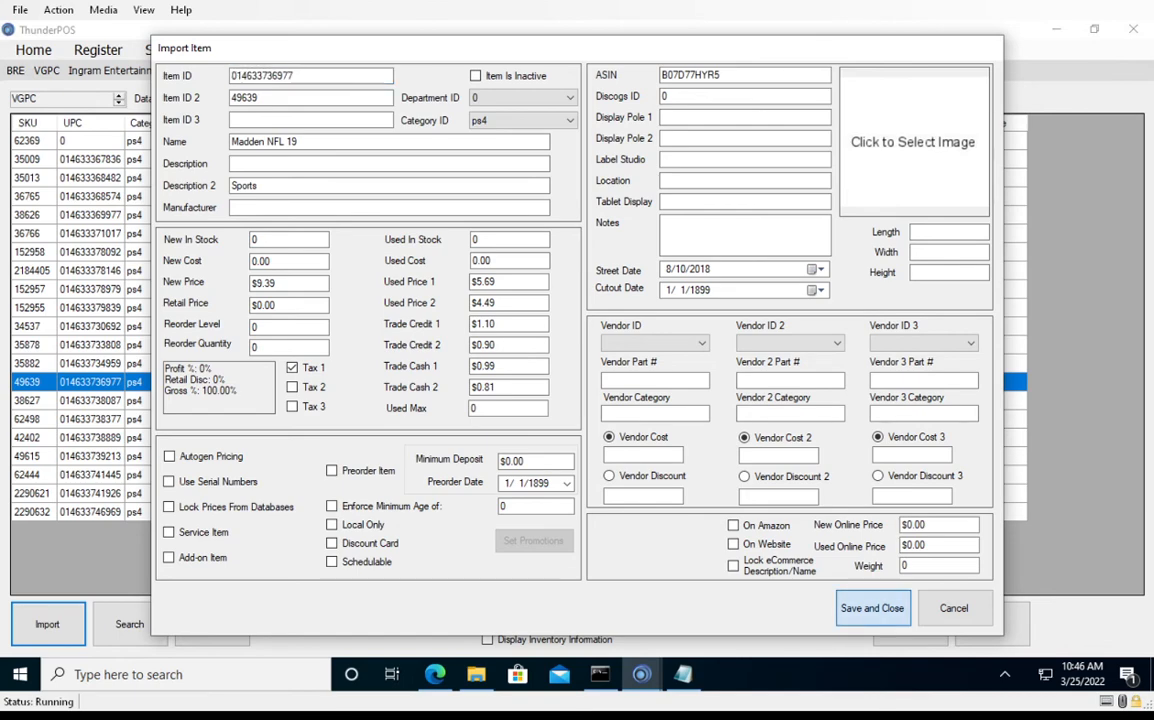
left_click(872, 608)
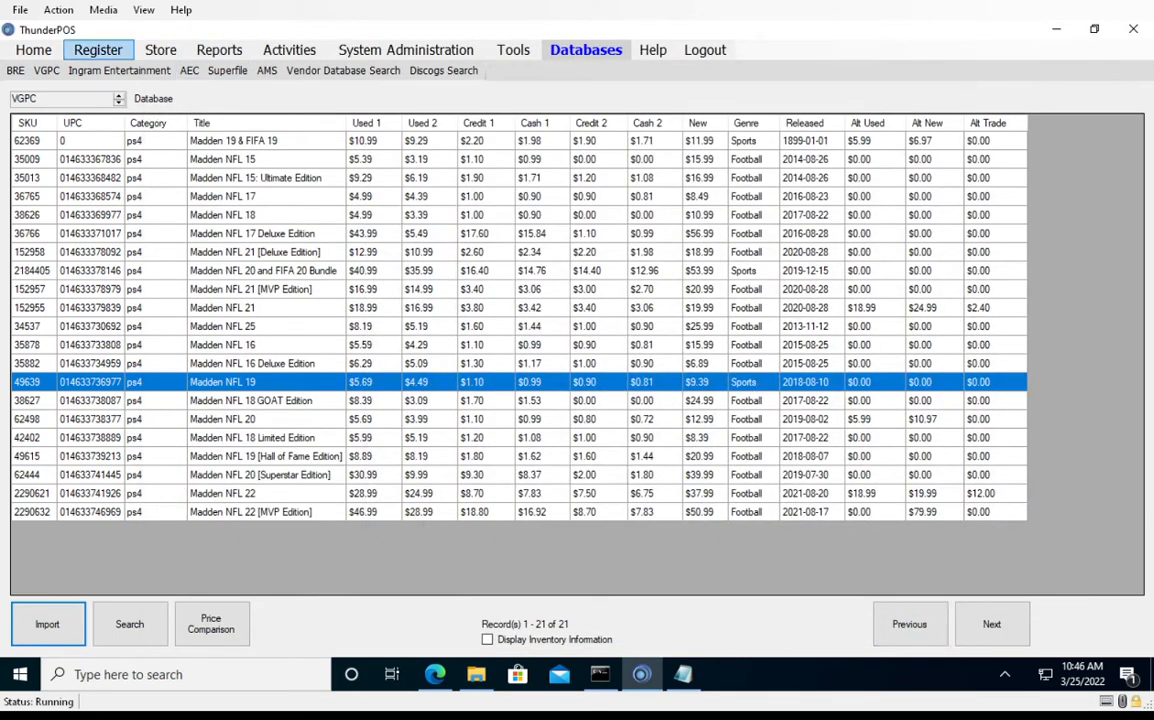
left_click(160, 49)
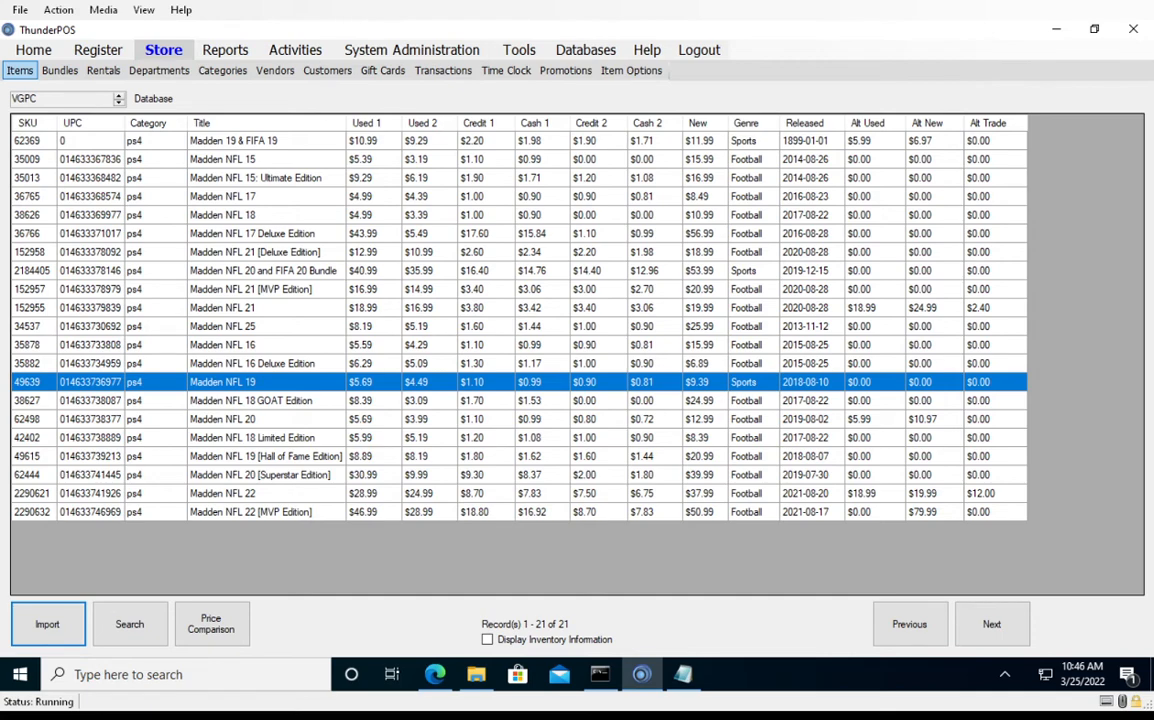
left_click(20, 70)
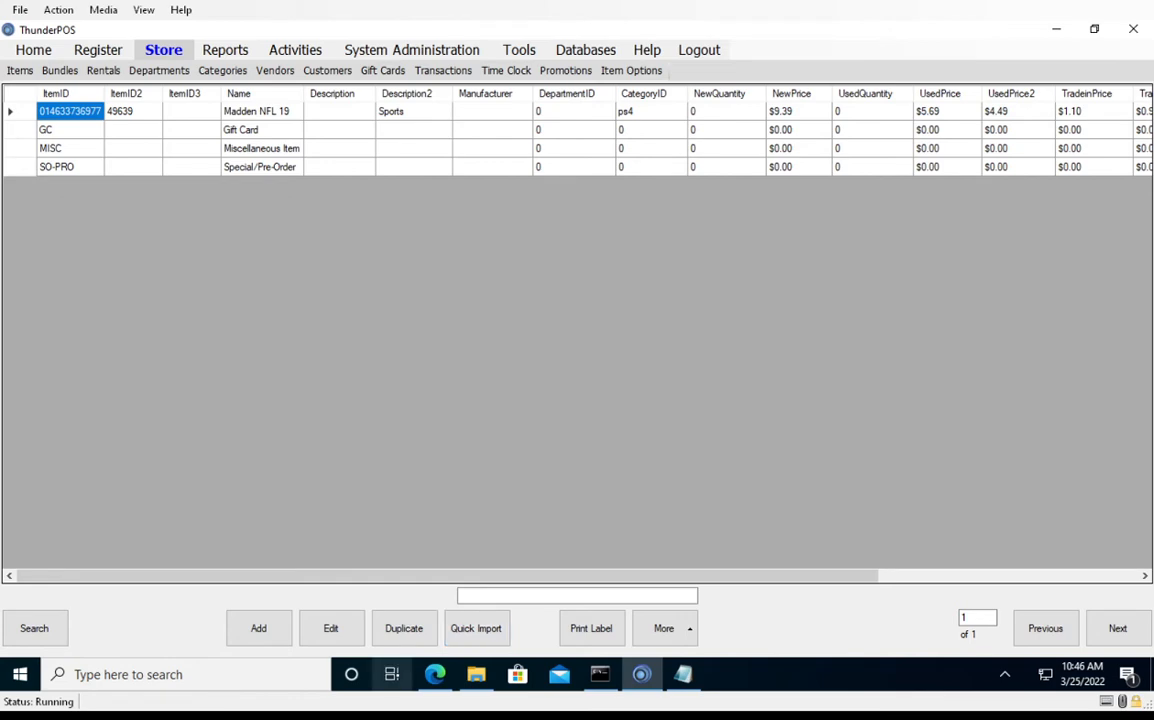
left_click(476, 628)
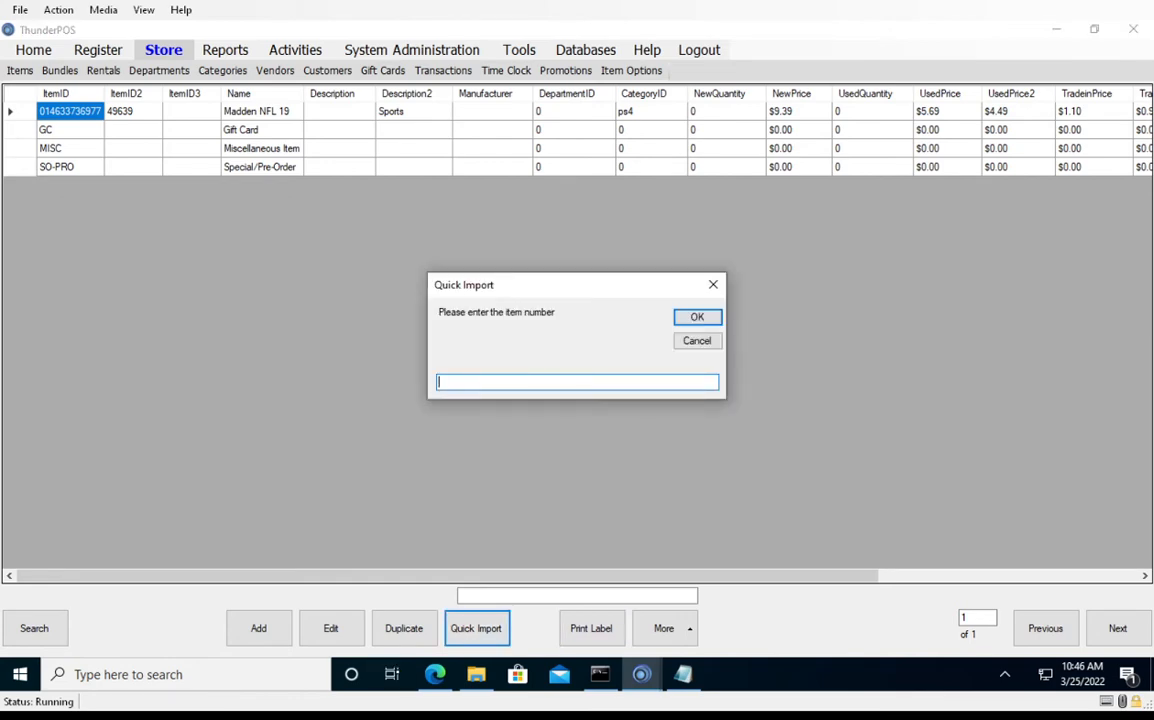
type("014633738377")
key("Return")
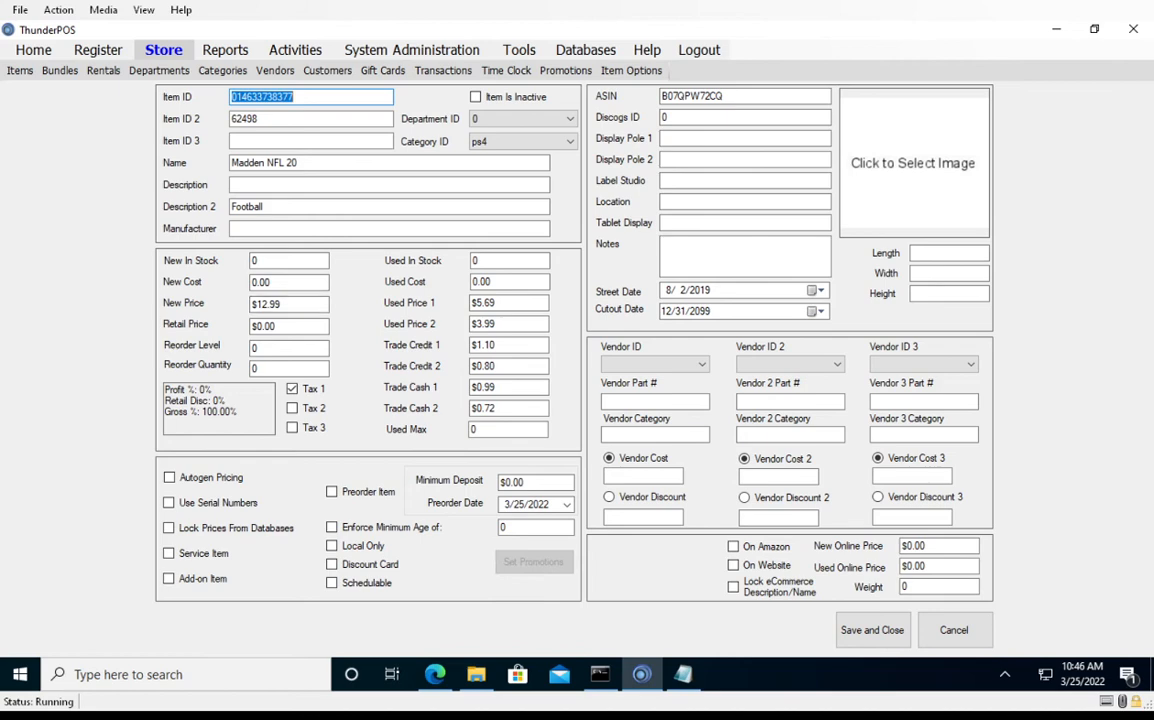
left_click(953, 630)
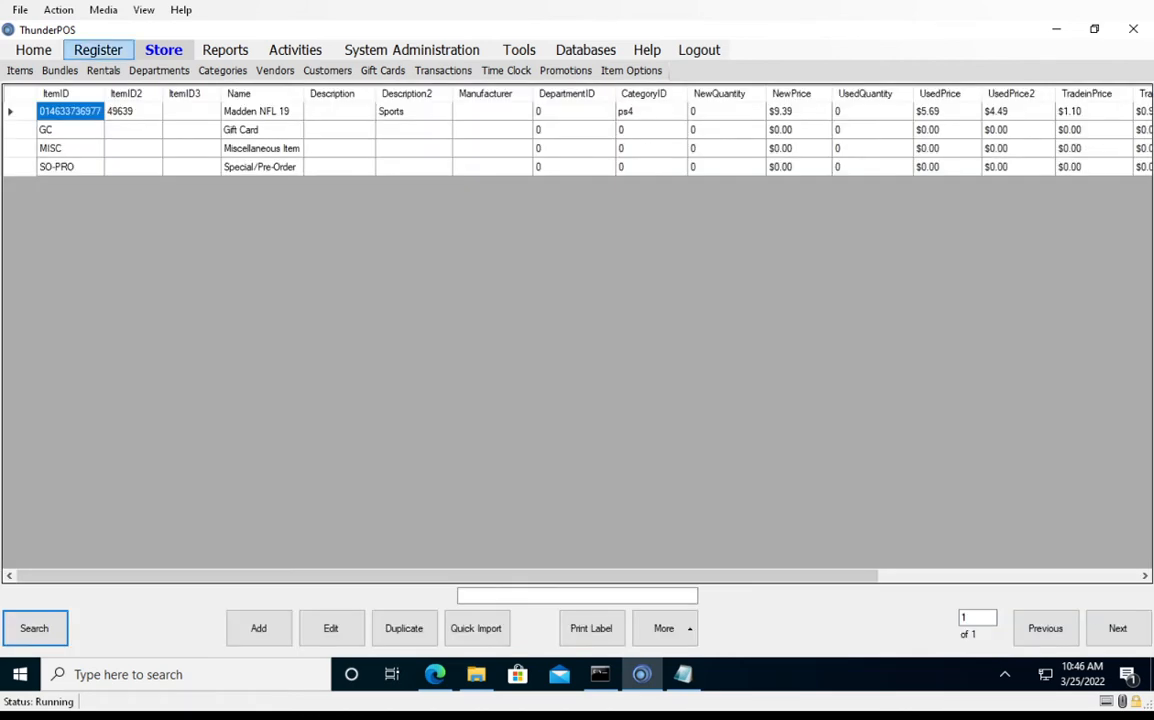
left_click(97, 49)
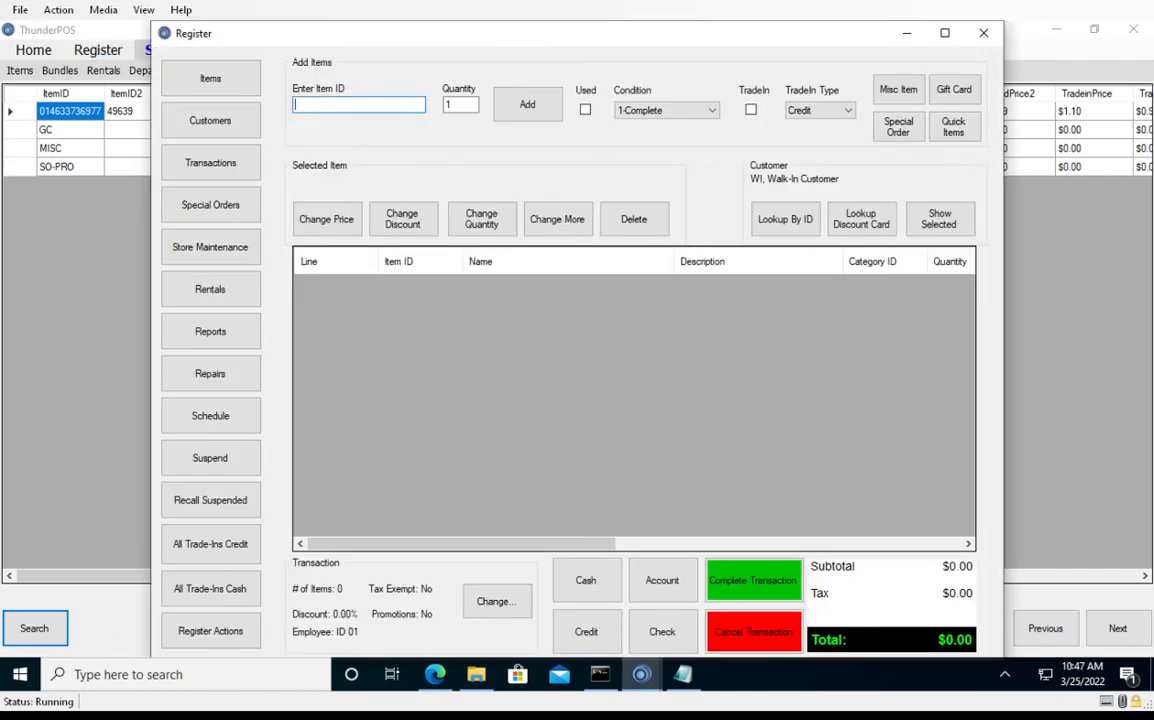
type("014633738377")
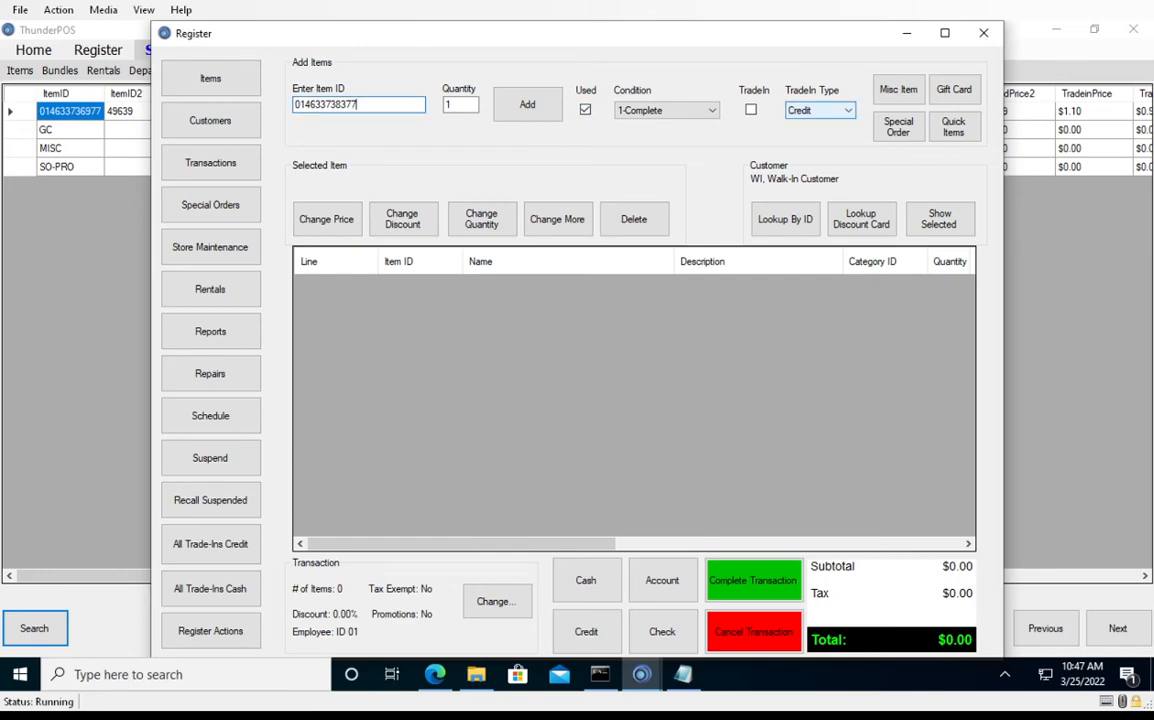
left_click(750, 109)
left_click(358, 104)
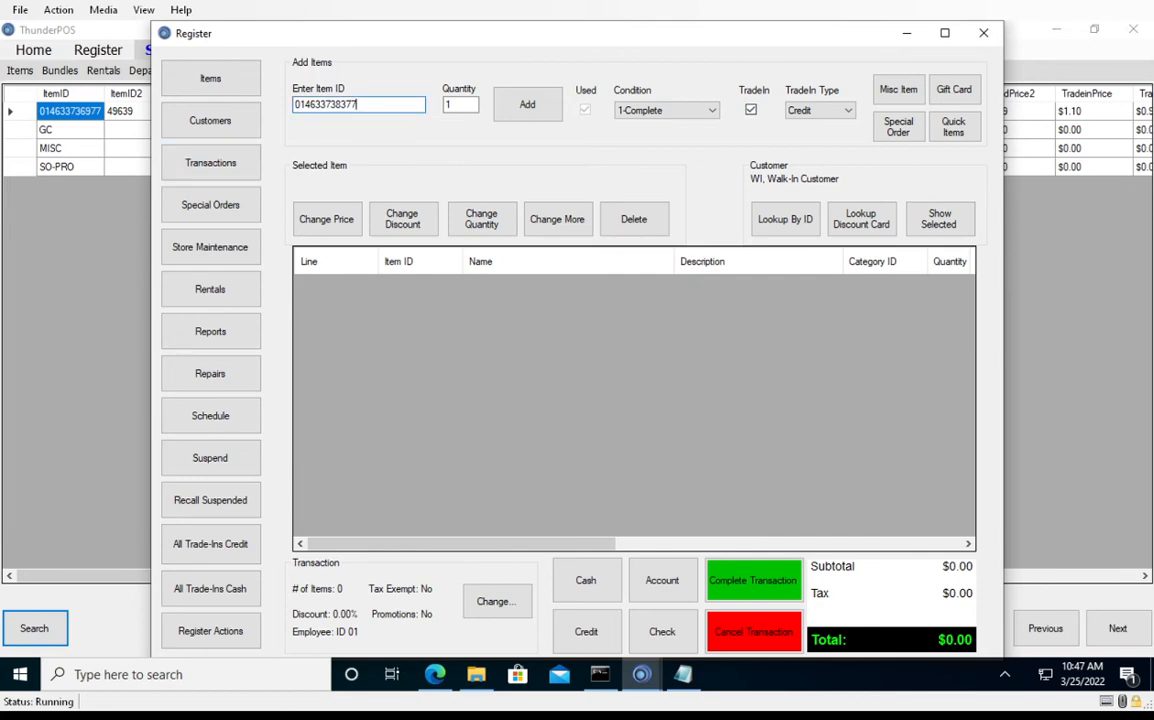
key("Return")
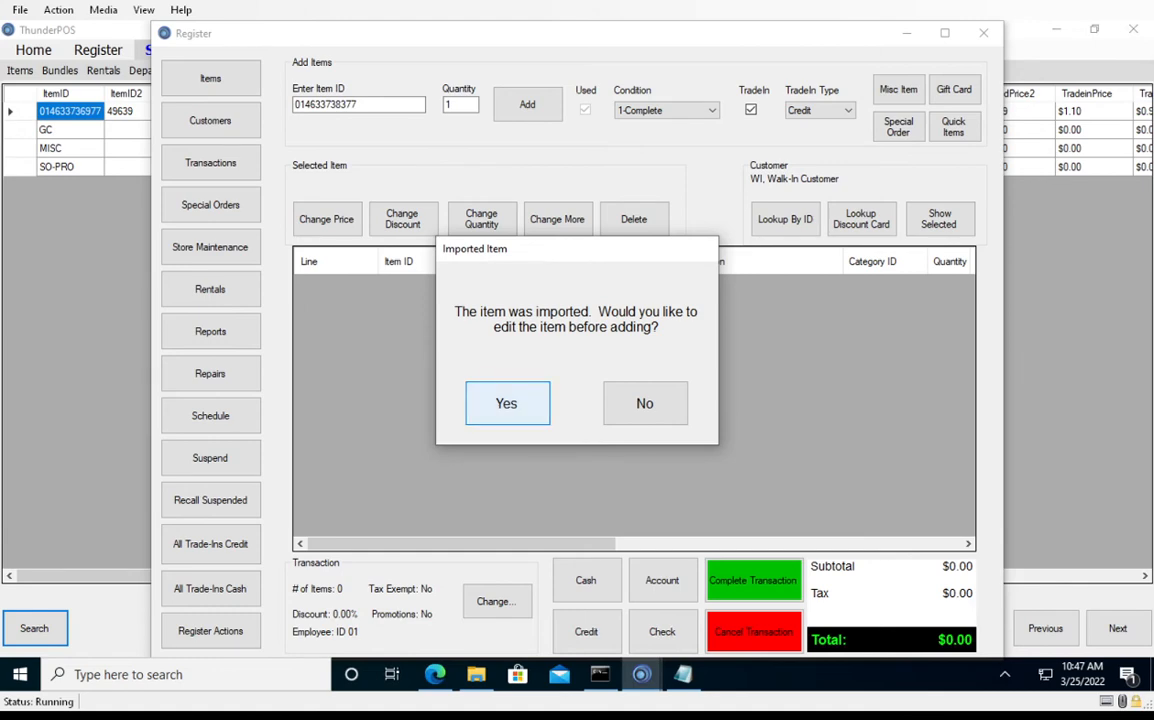
Review and save the imported Madden NFL 20 item, accept the trade-in despite the used maximum, and close the register
key("Return")
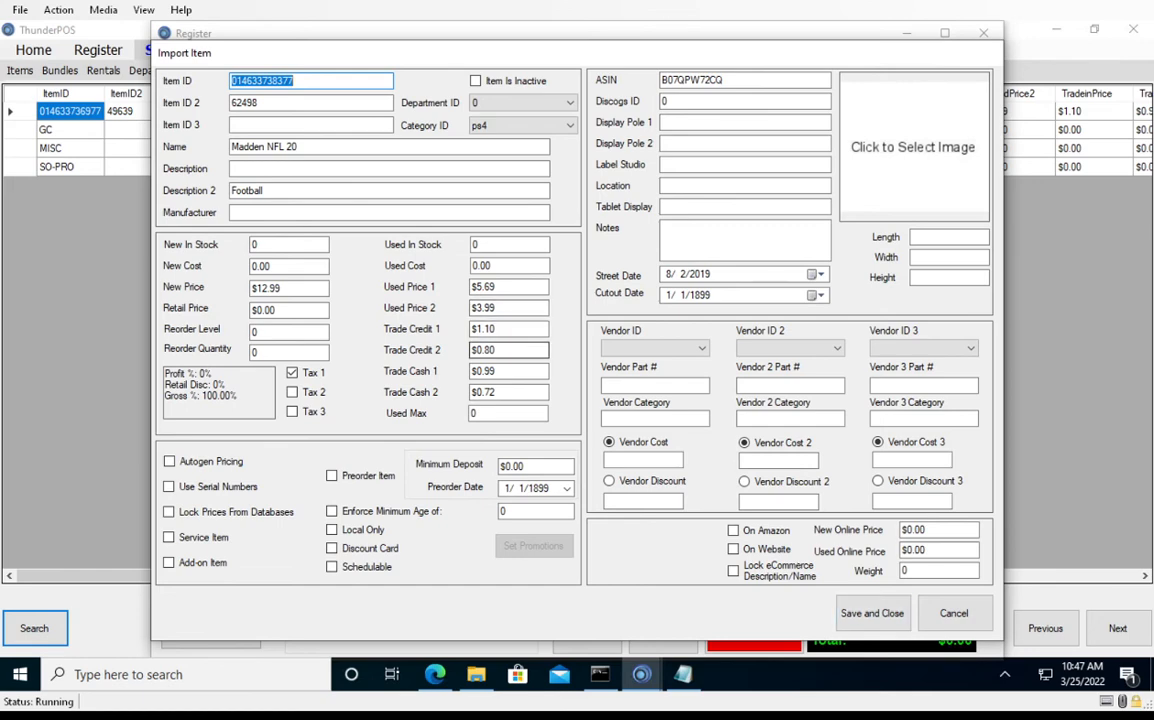
left_click(481, 328)
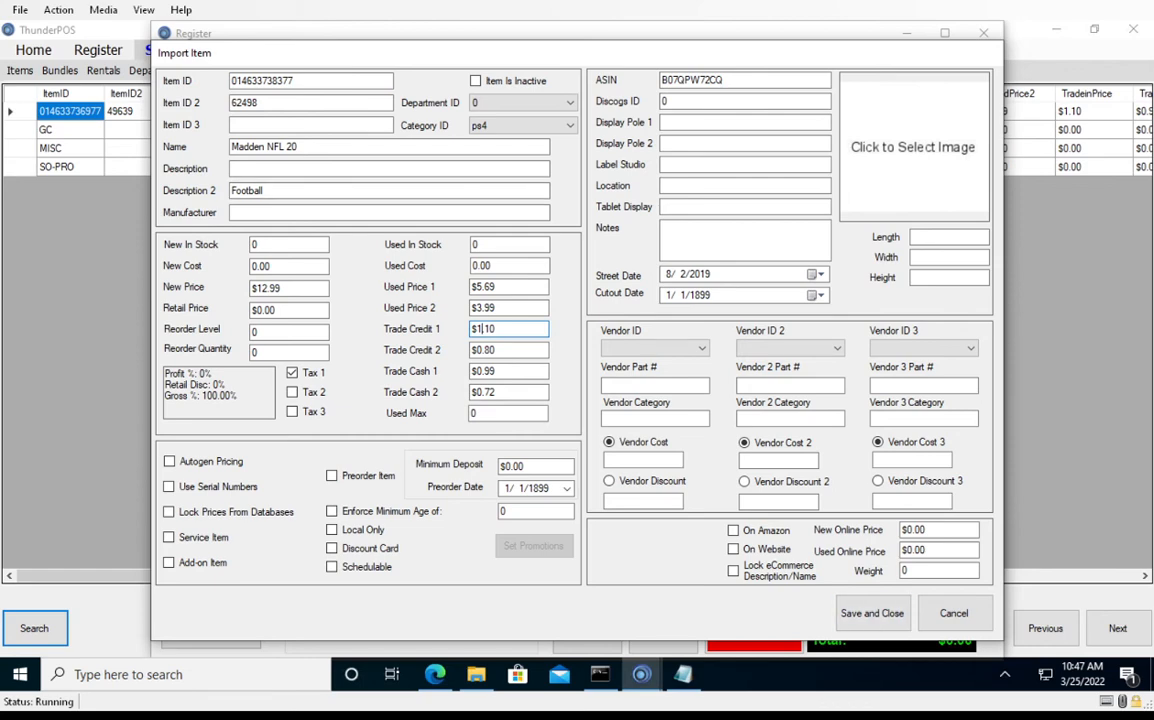
left_click(871, 613)
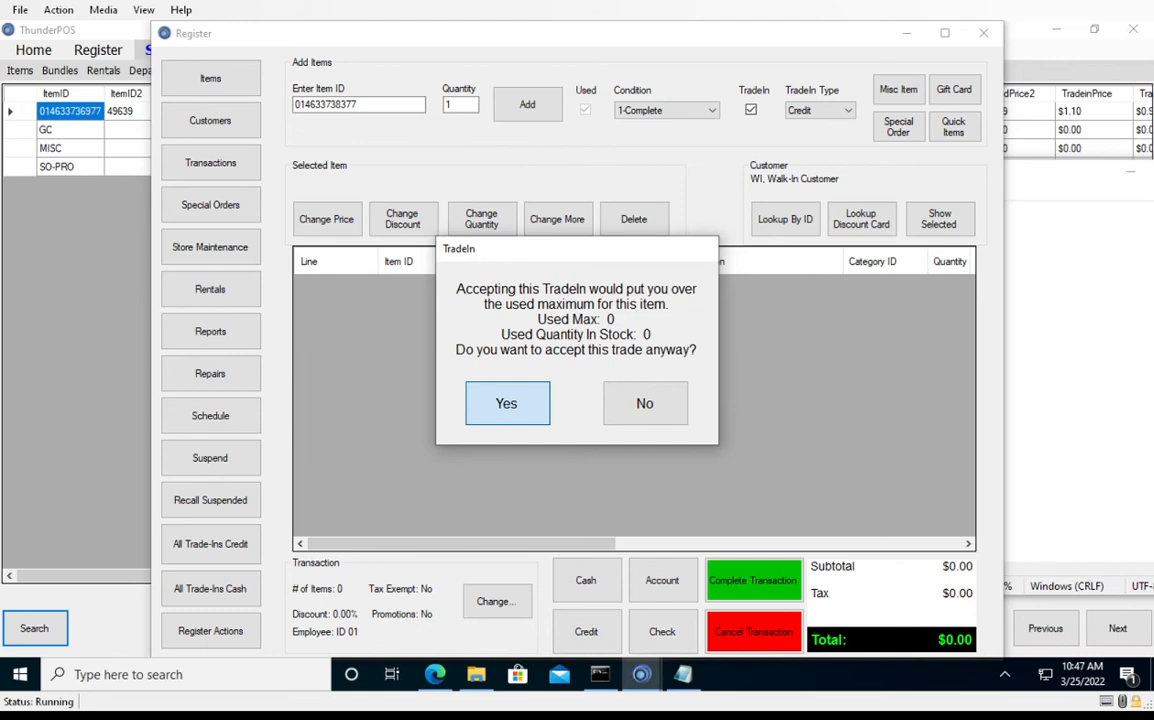
key("Return")
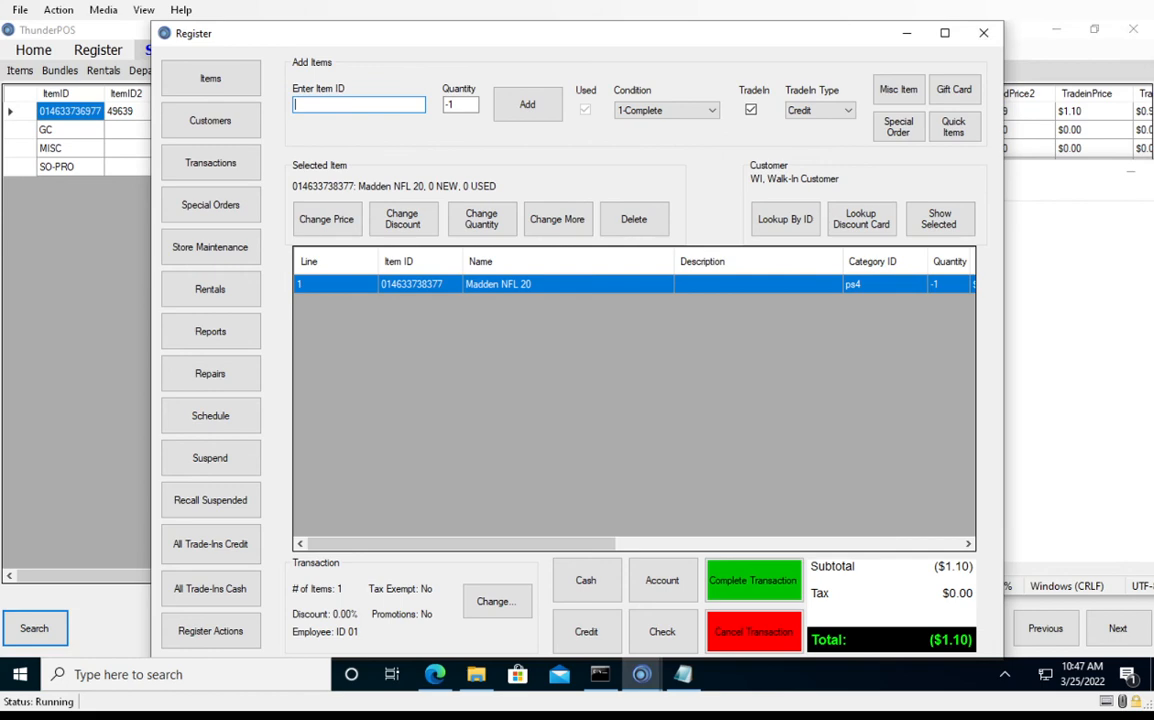
key("alt+F4")
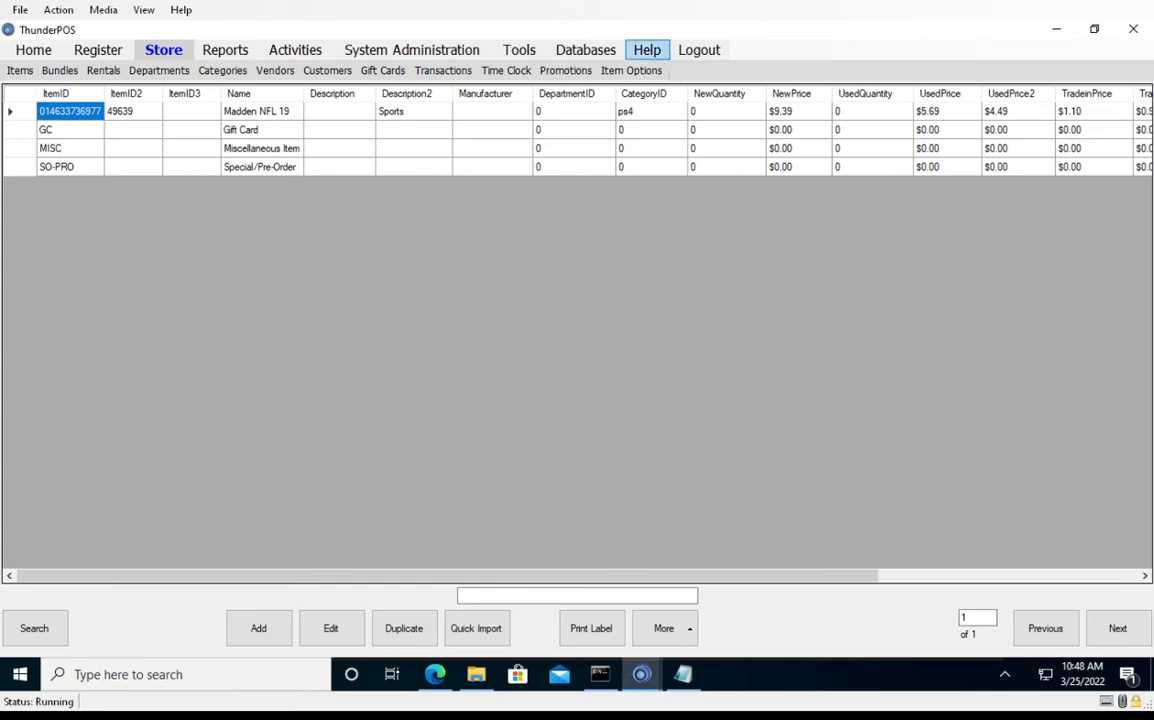
Search the VGPC vendor database for the title "black lotus"
left_click(585, 49)
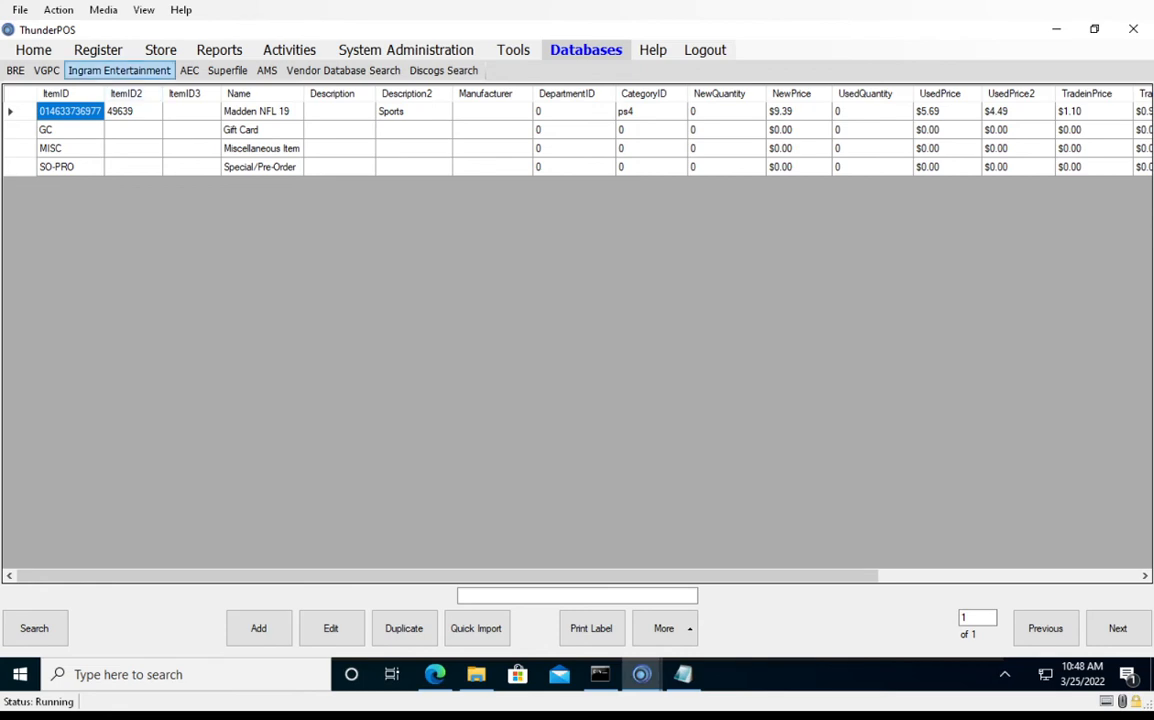
left_click(46, 70)
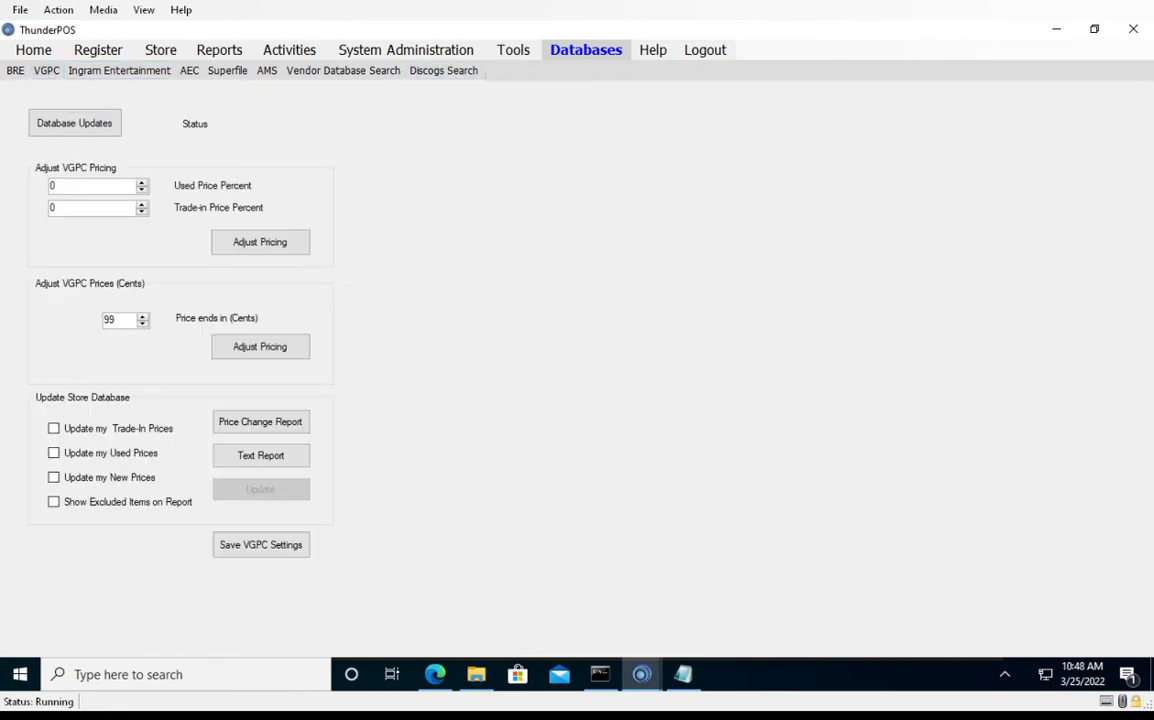
left_click(343, 70)
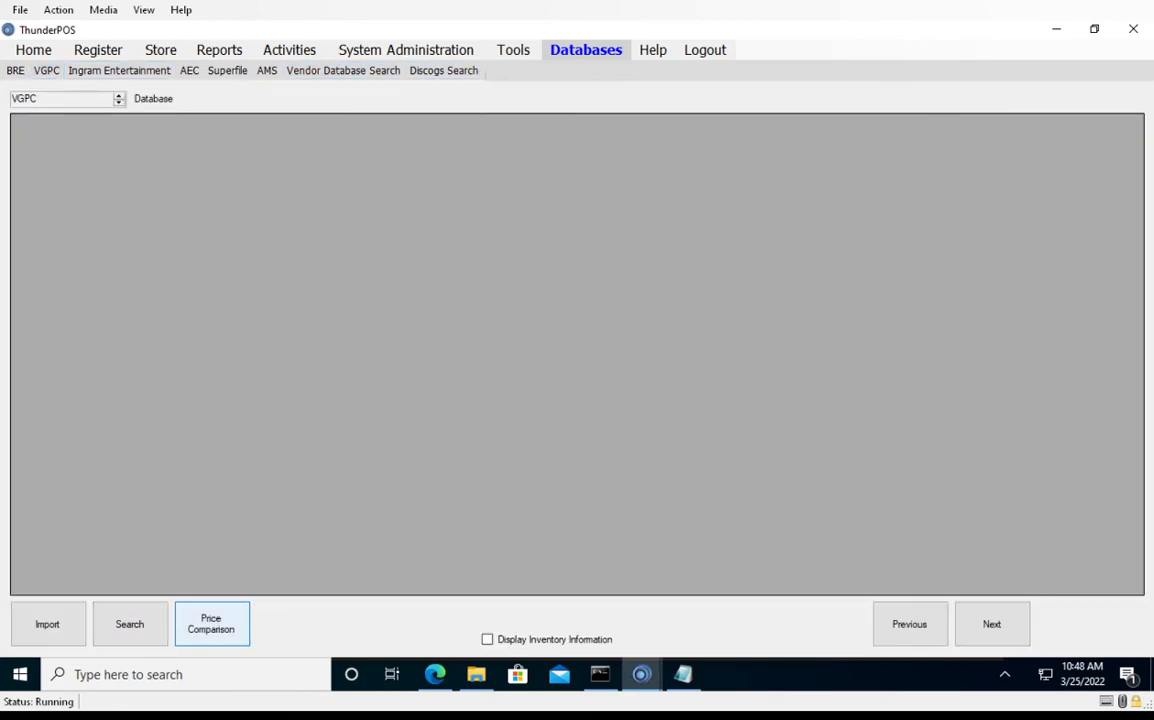
left_click(129, 623)
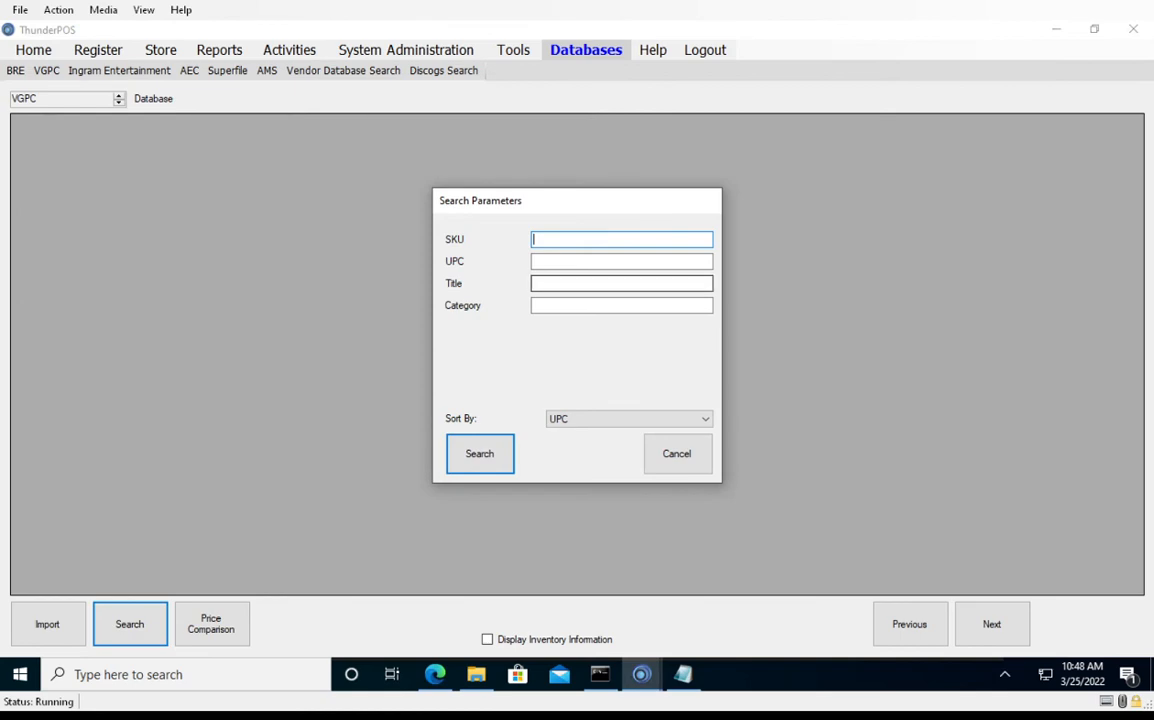
left_click(621, 283)
type("black roll")
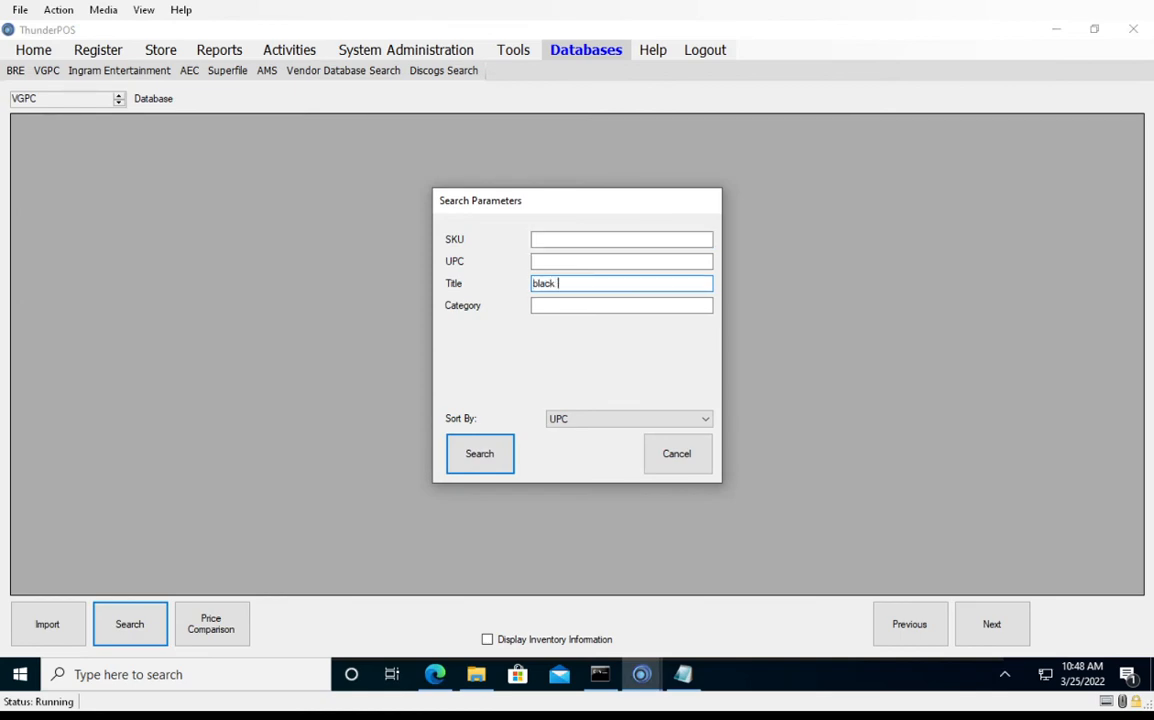
key("Return")
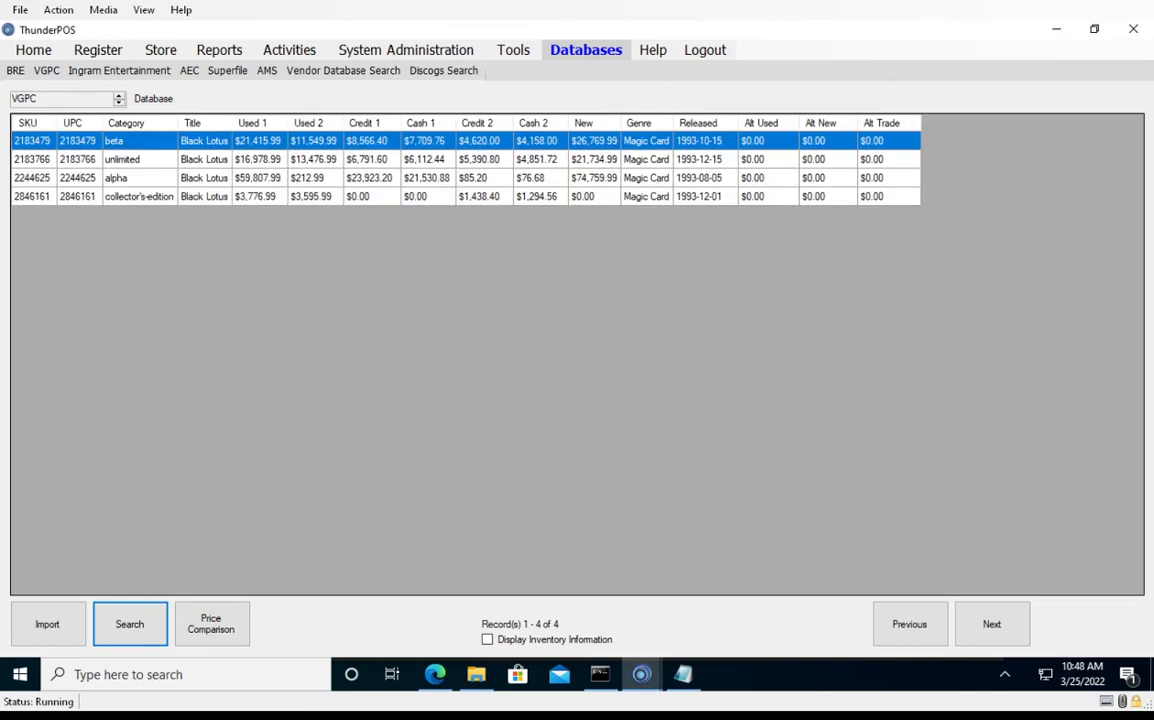